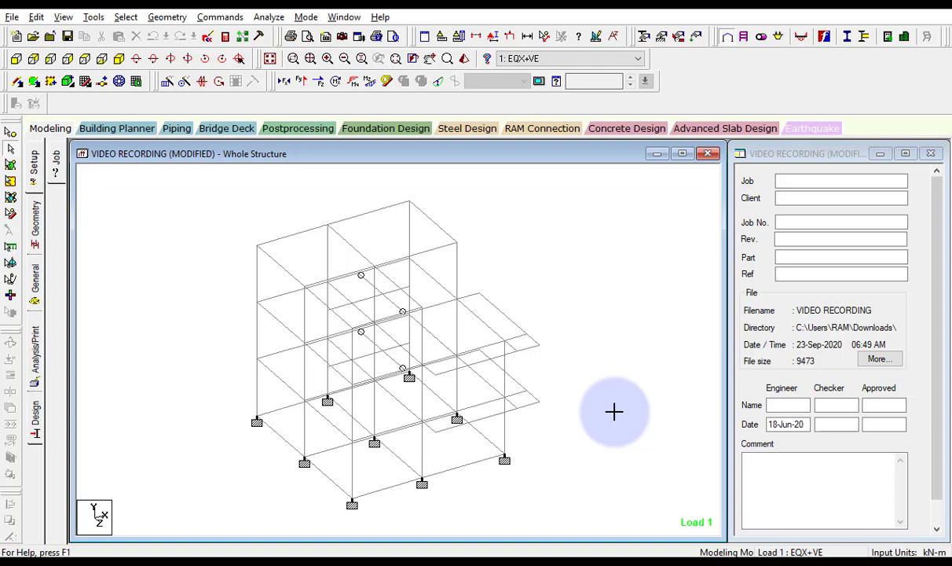
- Run the structural analysis and close the report, staying in modeling mode
click(268, 16)
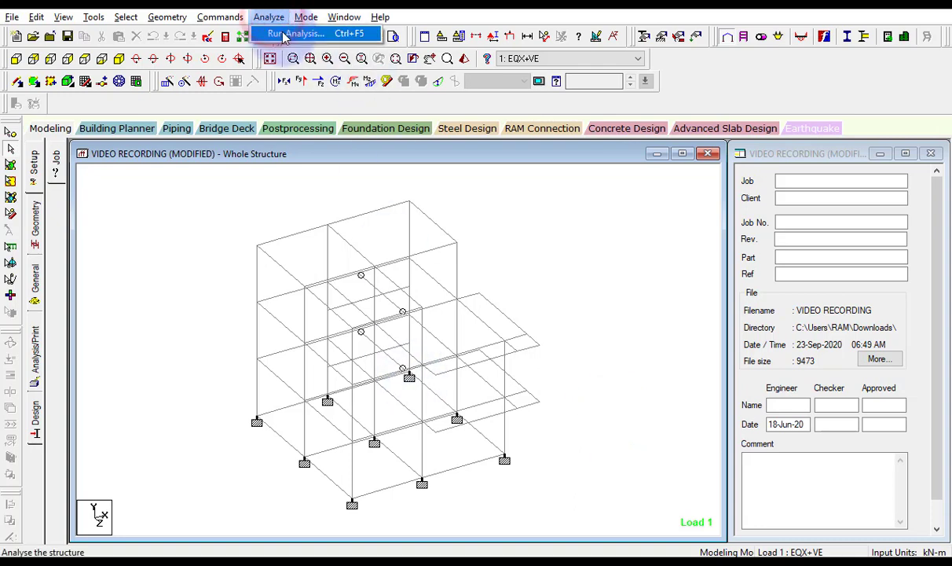
click(285, 34)
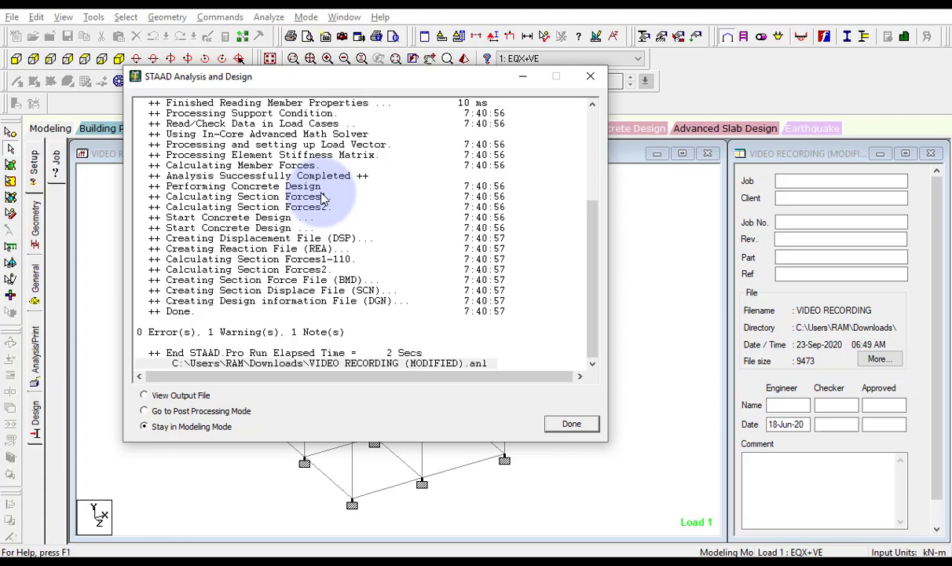
click(580, 423)
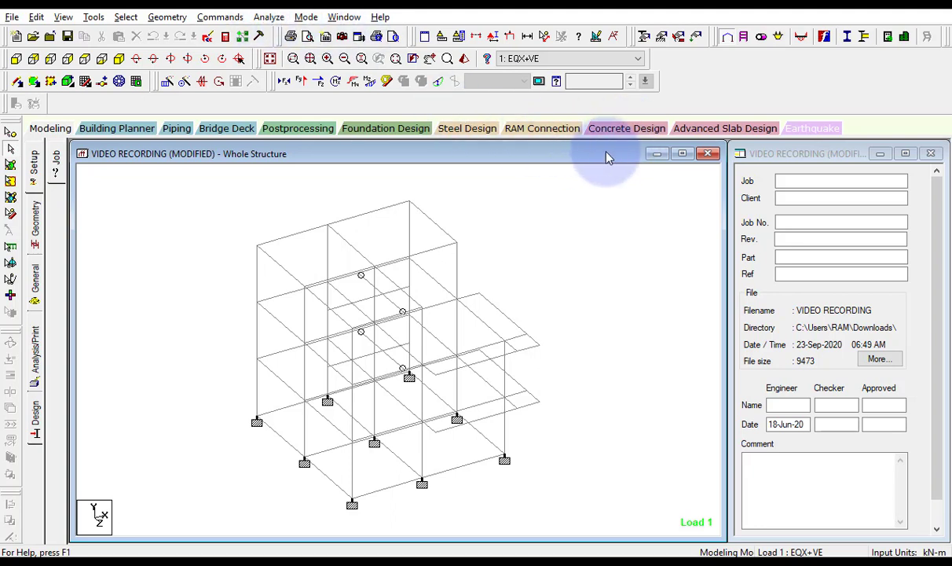
- Switch to concrete design, view the groups and briefs, and run the member design for all members of BEAM DESIGN GROUPING
click(631, 135)
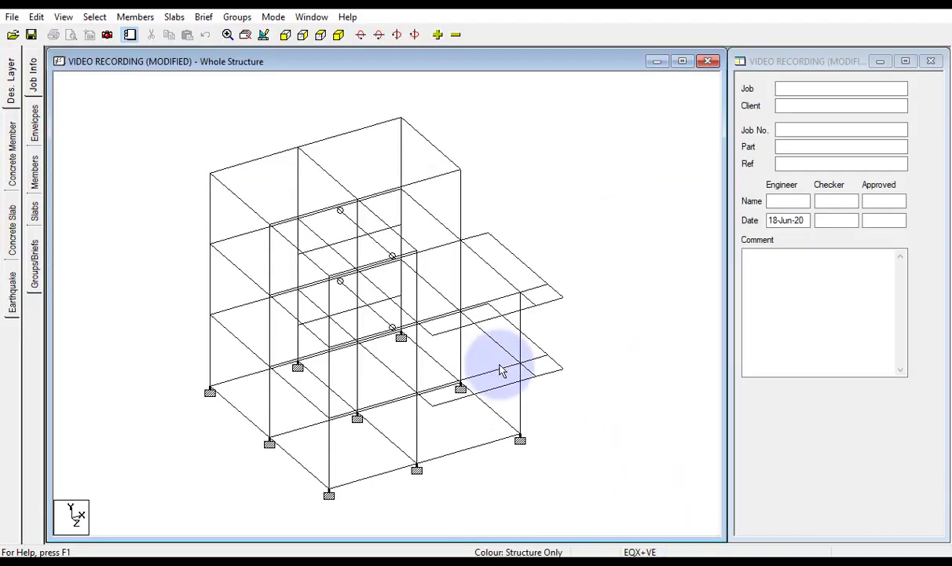
click(41, 255)
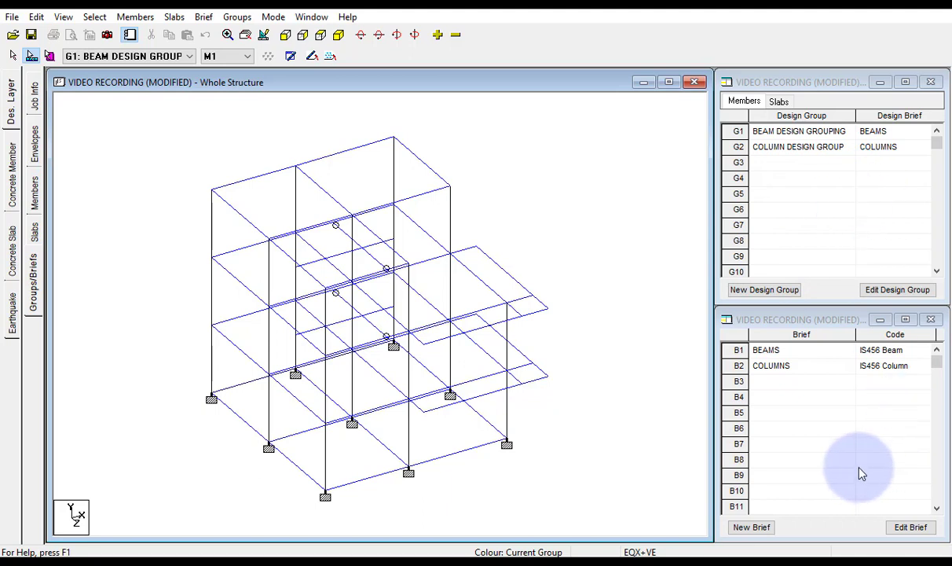
click(11, 183)
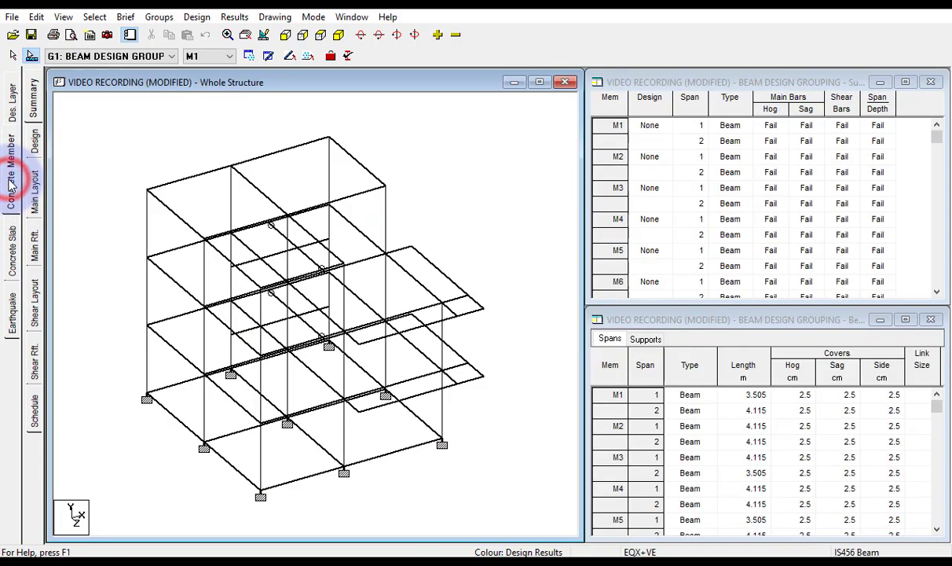
click(34, 146)
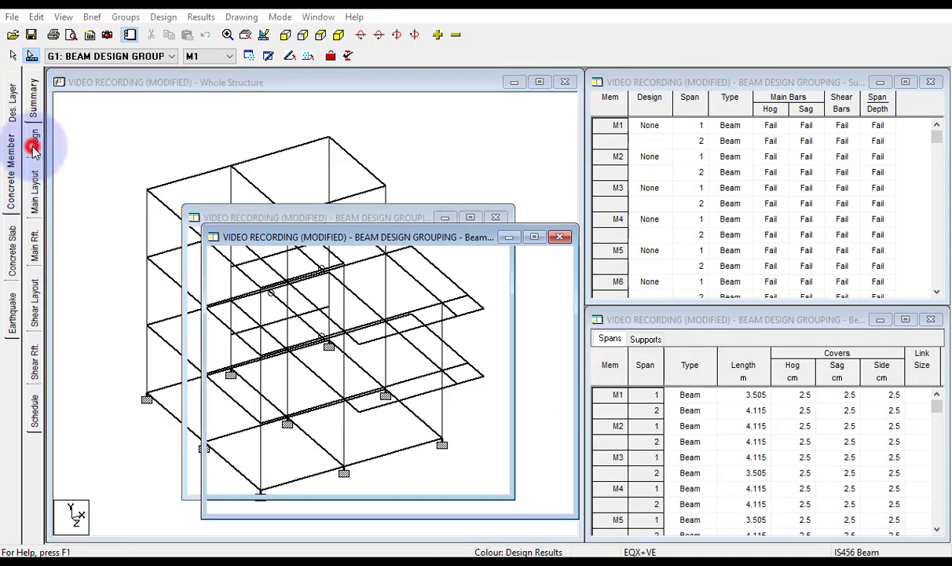
drag(595, 262, 602, 326)
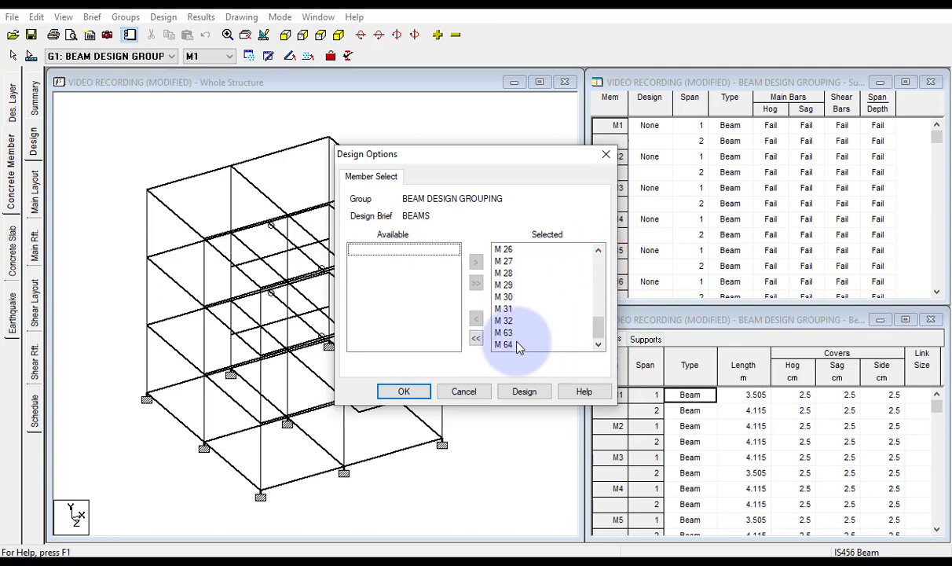
click(524, 392)
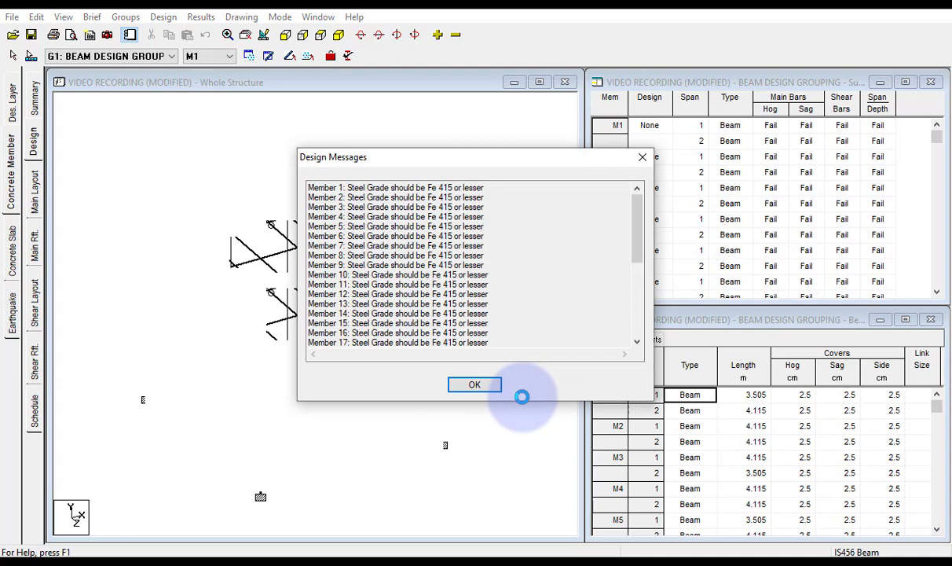
- Read through the design messages for the beam members, checking the steel grade and support condition notes, and dismiss them
scroll(473, 330, down, 3)
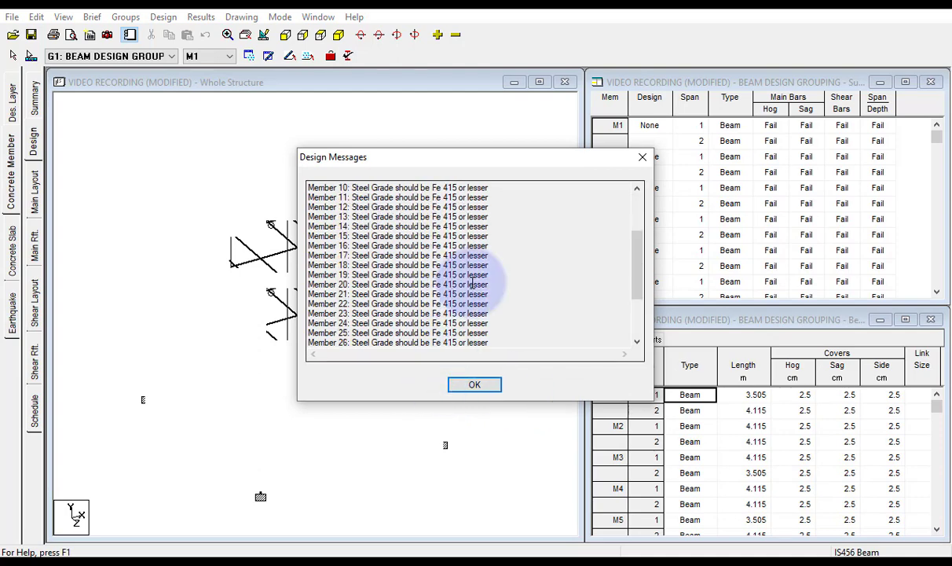
scroll(471, 285, down, 3)
scroll(471, 284, up, 6)
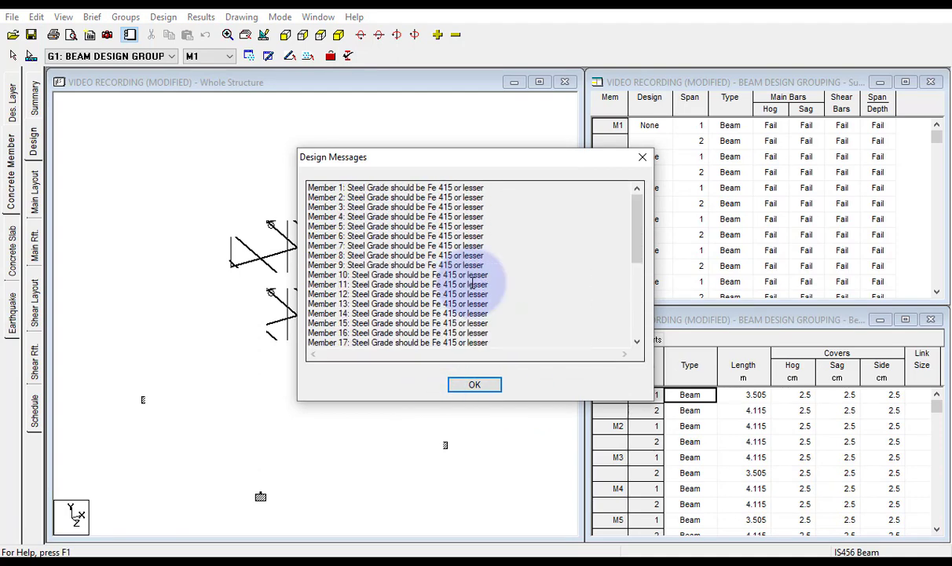
drag(346, 187, 486, 187)
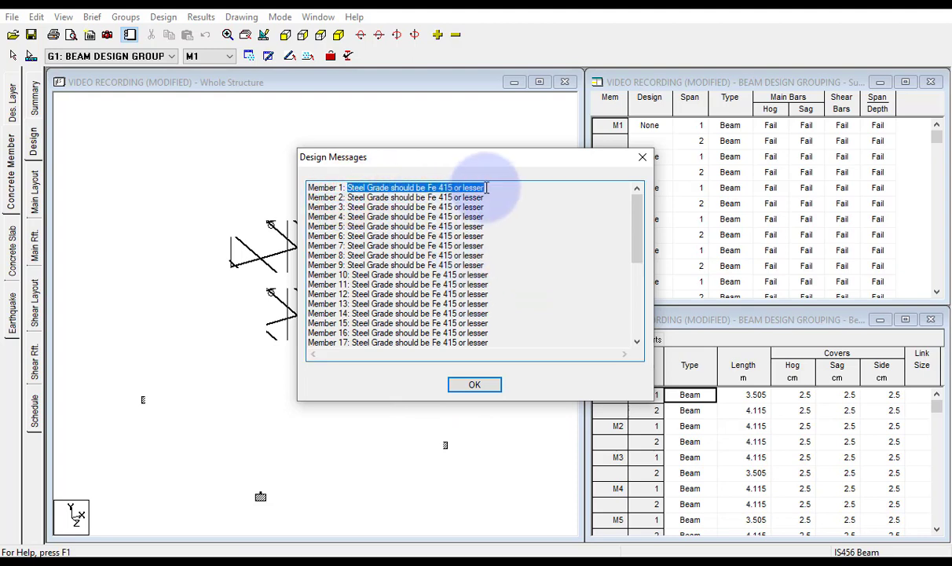
scroll(474, 237, down, 3)
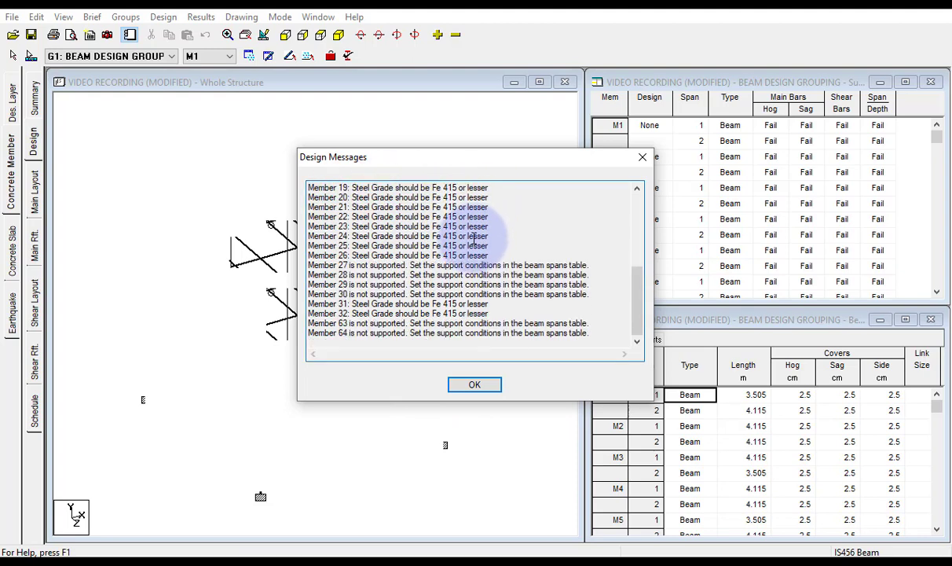
scroll(474, 237, up, 6)
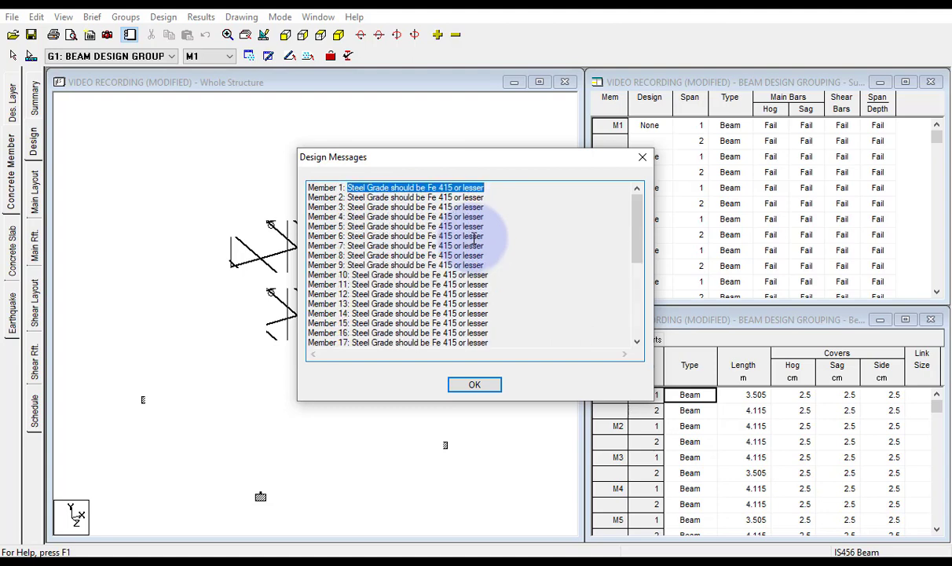
scroll(495, 287, down, 3)
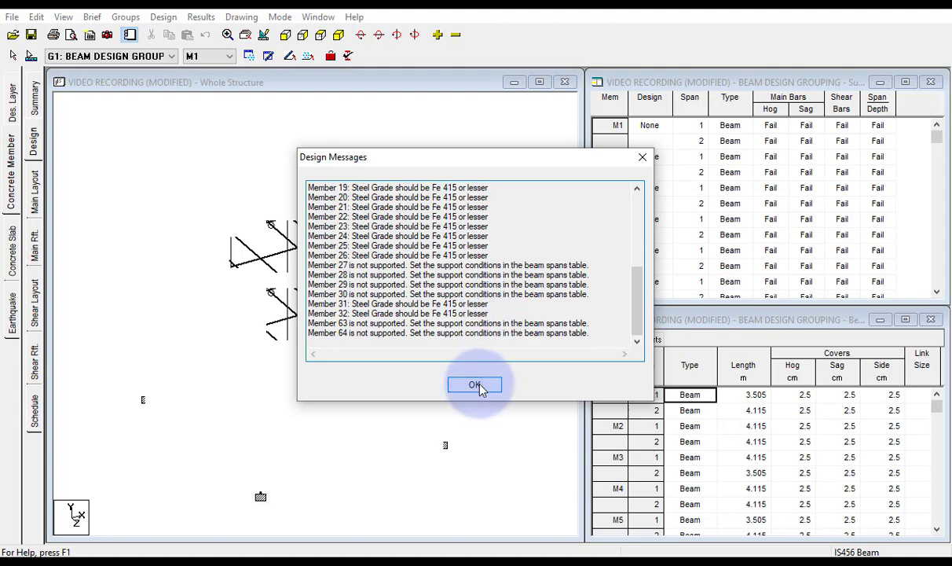
scroll(454, 256, up, 6)
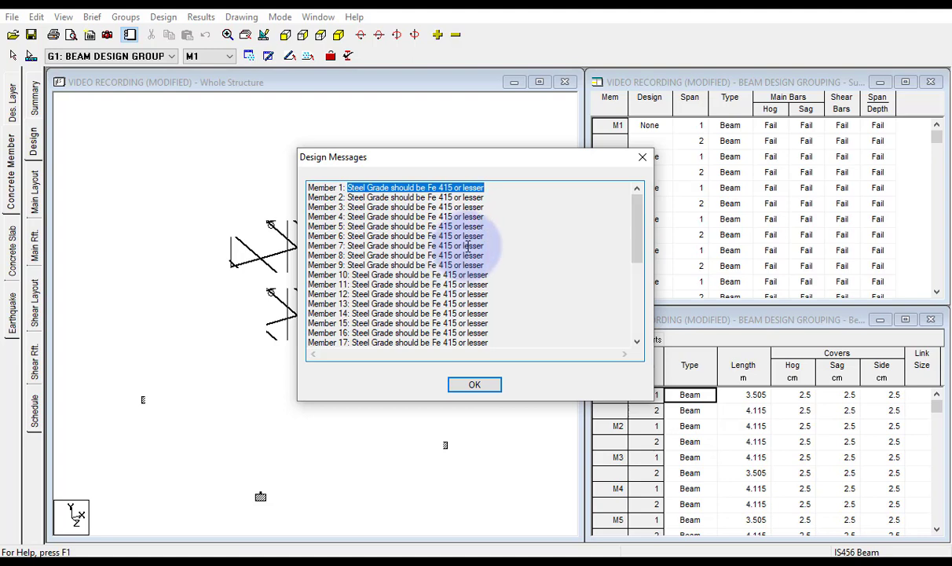
drag(439, 255, 482, 294)
scroll(479, 328, down, 6)
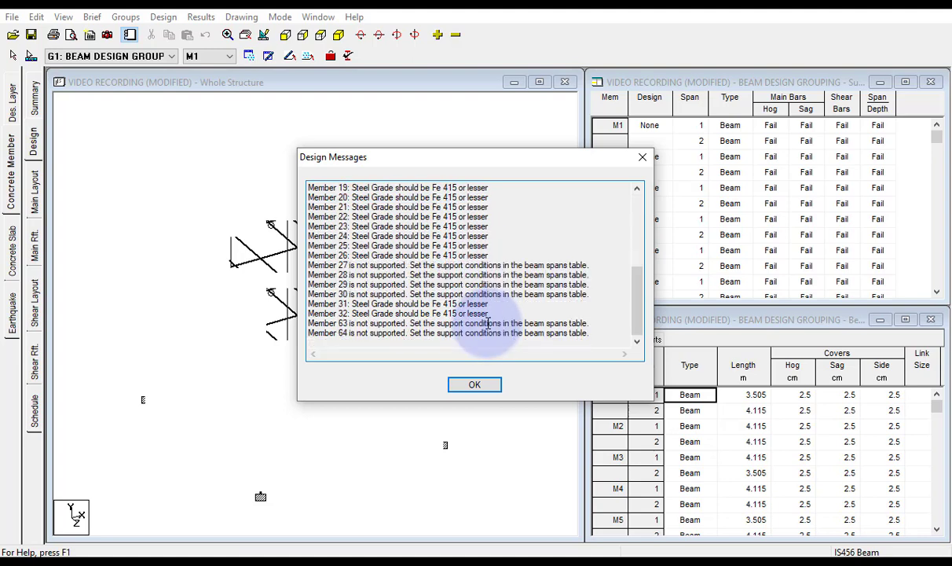
click(493, 384)
- Edit the BEAMS design brief to turn off the IS 13920 check
click(14, 104)
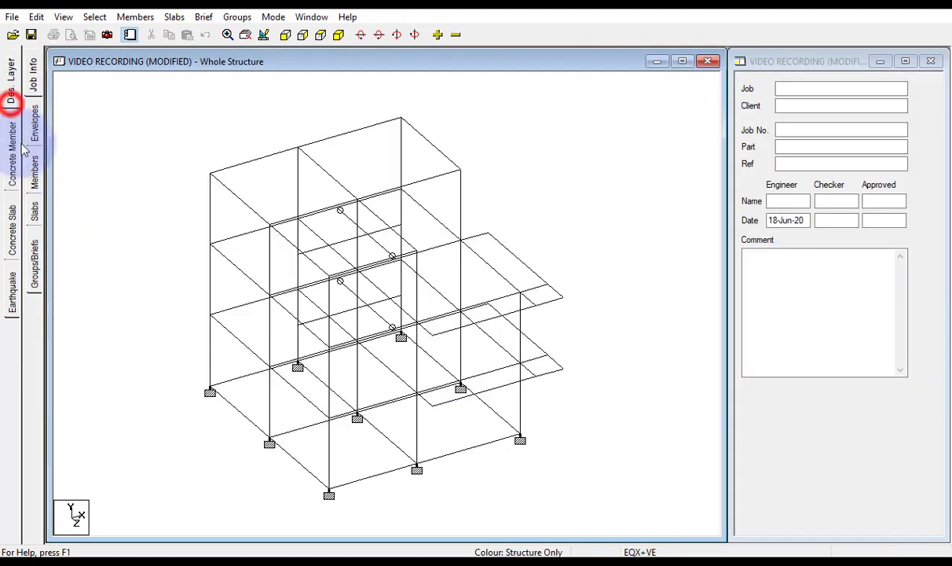
click(34, 245)
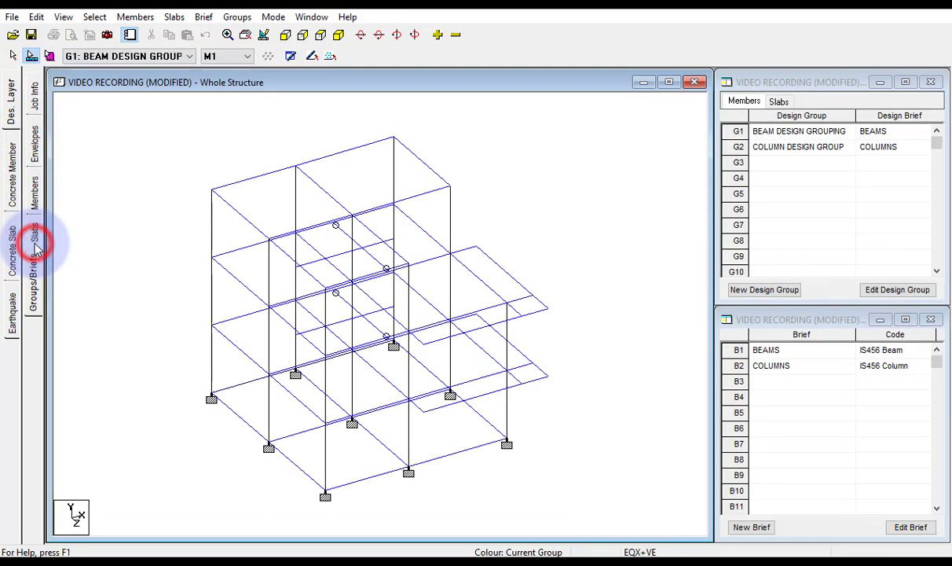
click(780, 350)
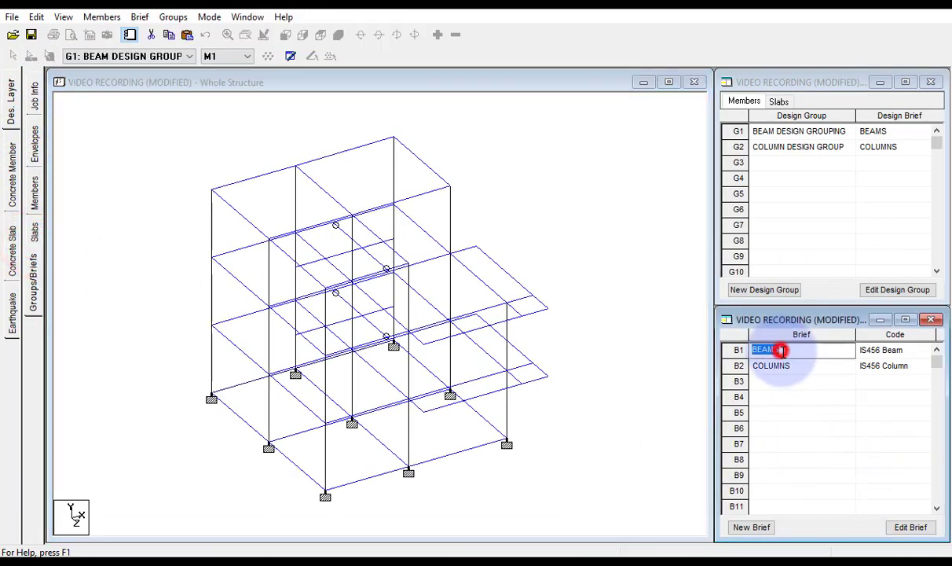
click(925, 523)
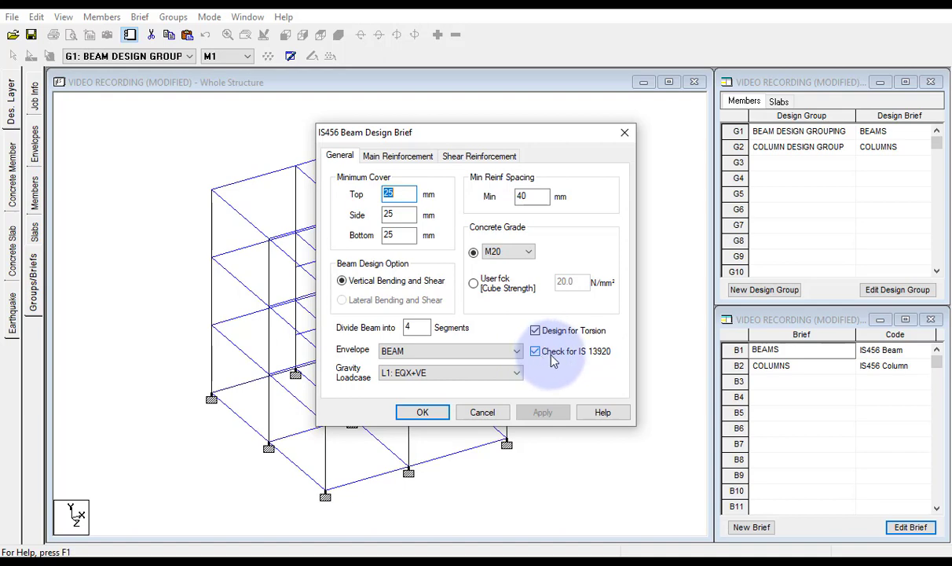
click(550, 353)
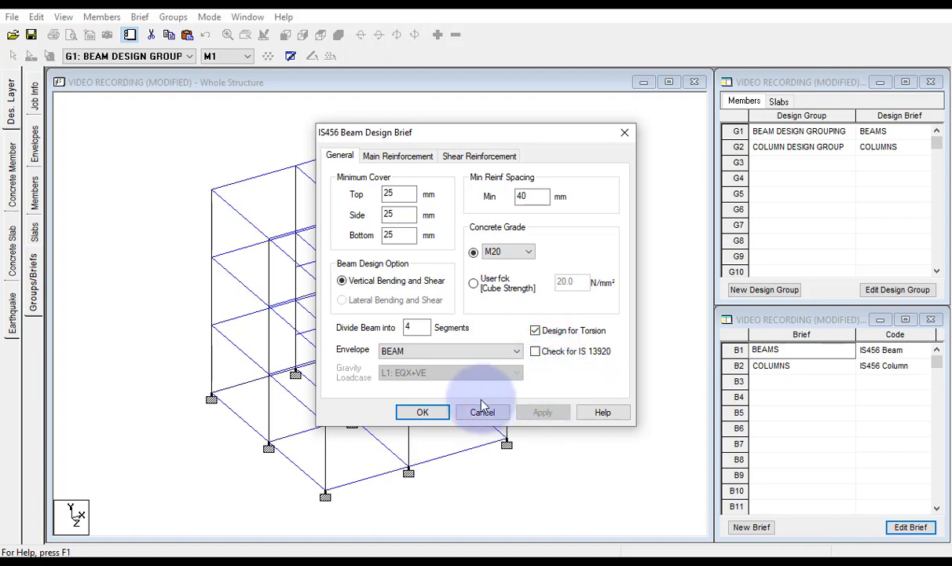
click(423, 412)
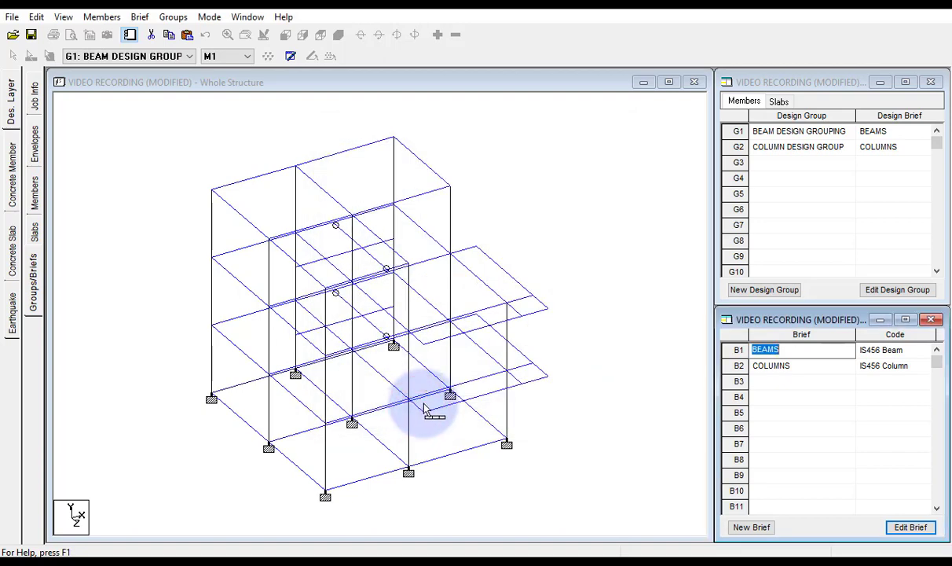
- Rerun the concrete design for all members of BEAM DESIGN GROUPING and review the remaining design messages
click(13, 168)
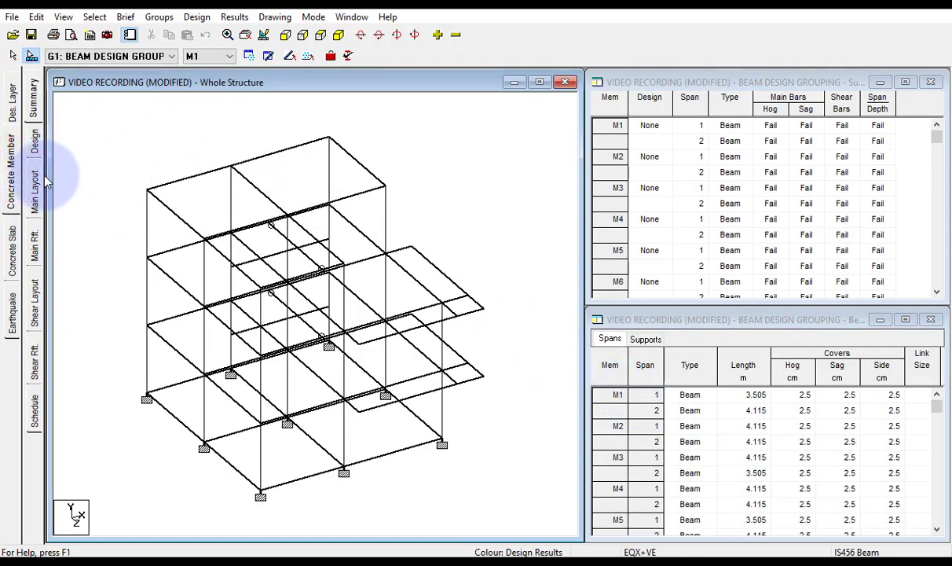
click(35, 143)
click(524, 390)
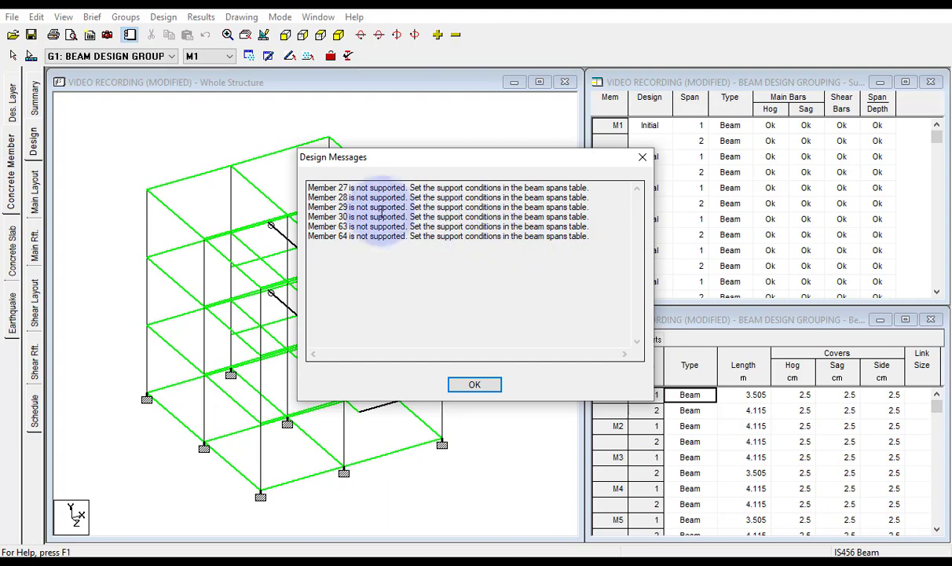
drag(335, 189, 391, 236)
drag(500, 157, 733, 139)
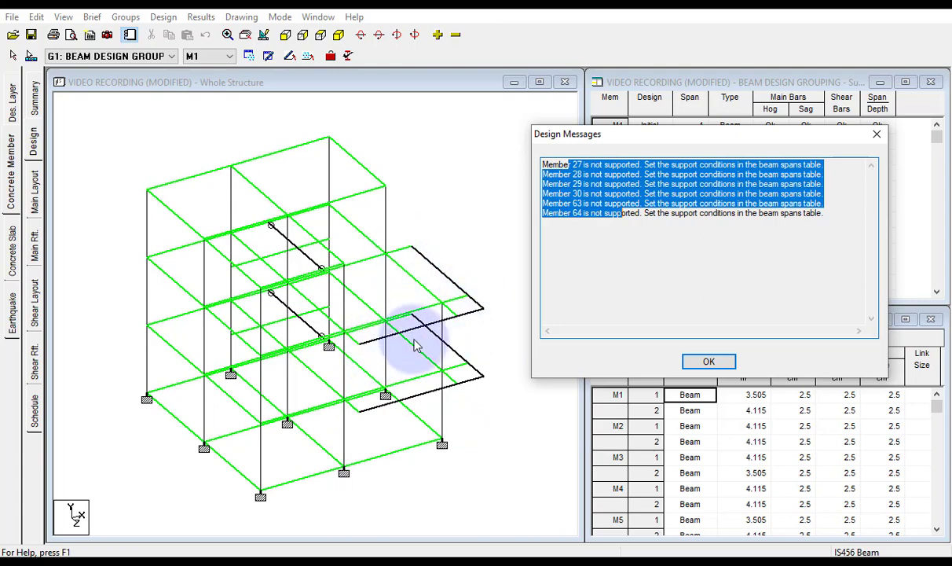
click(703, 362)
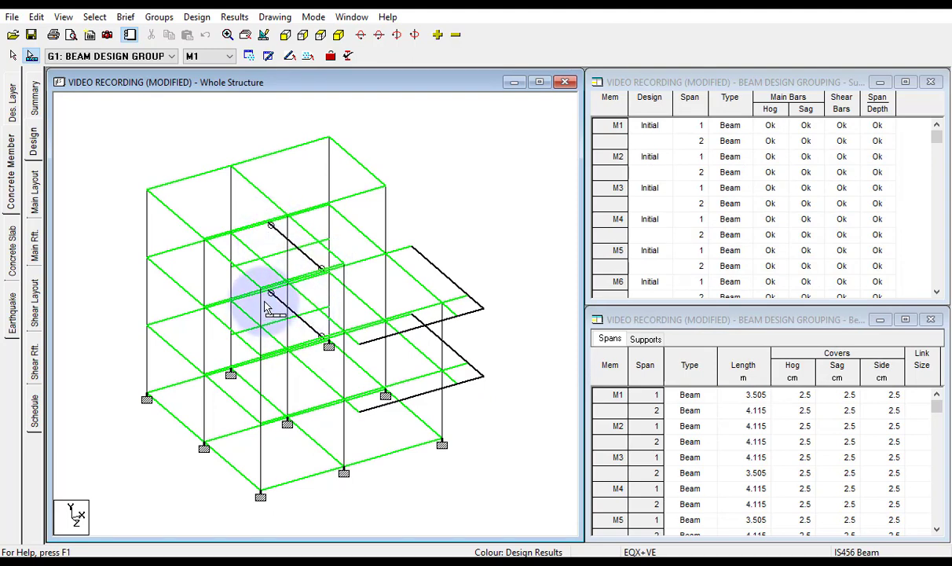
- Look at the main reinforcement layout of beam M1 and return to the design results without redesigning
click(35, 194)
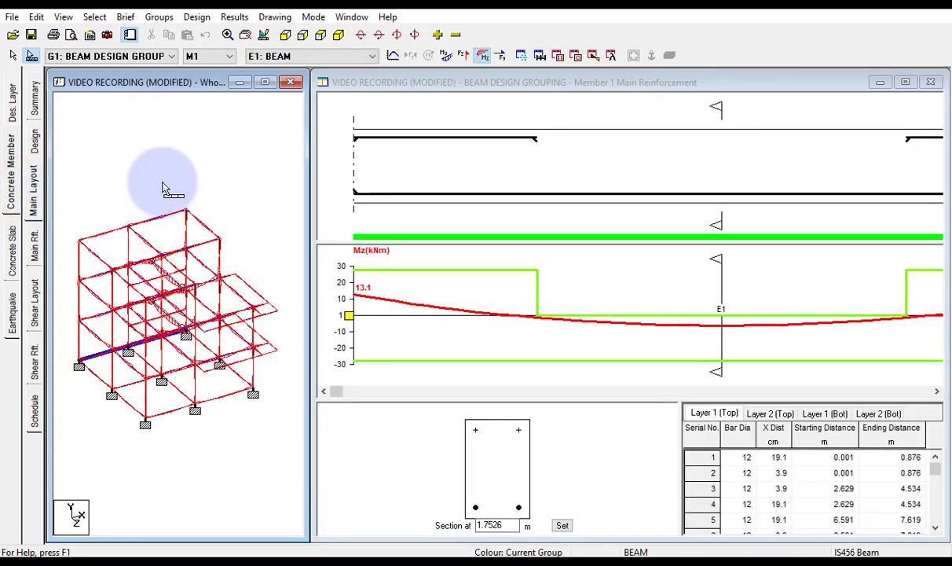
click(35, 143)
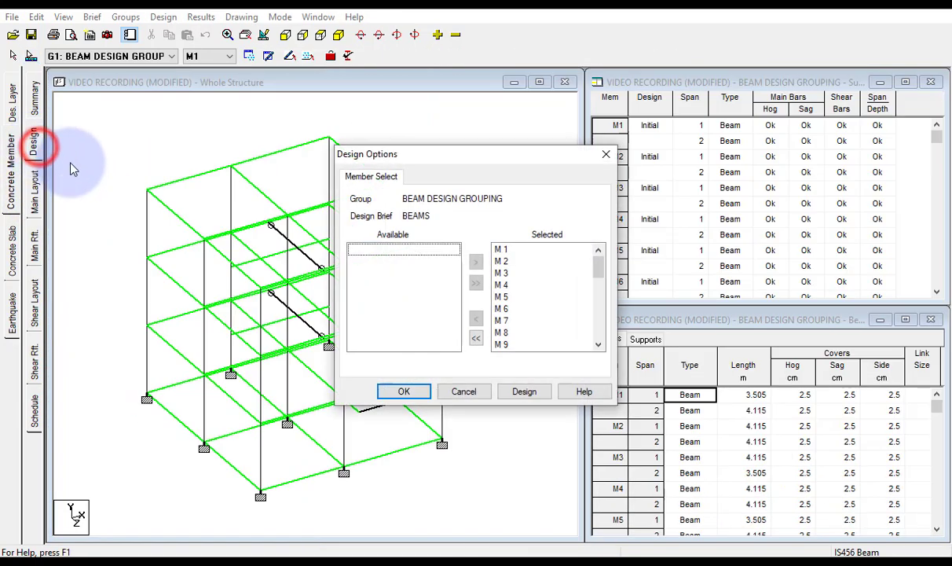
click(606, 152)
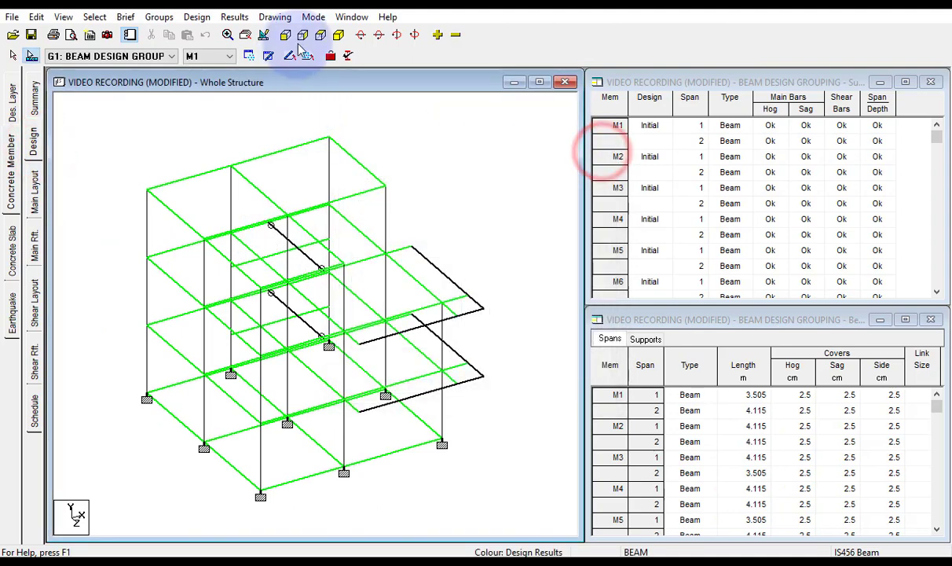
- Isolate the beams of the first floor level above the base in a new view, selecting them from the front elevation
click(285, 39)
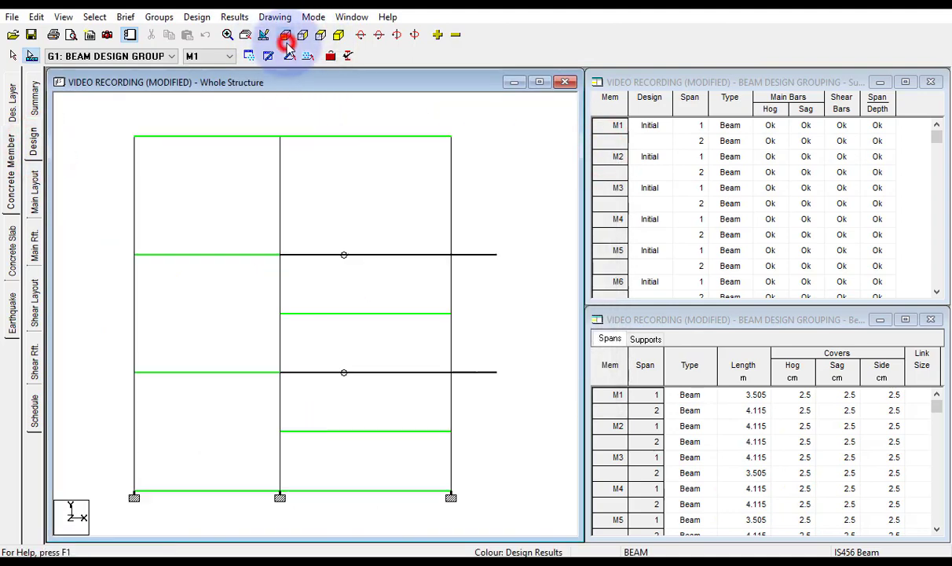
drag(109, 350, 521, 389)
click(63, 18)
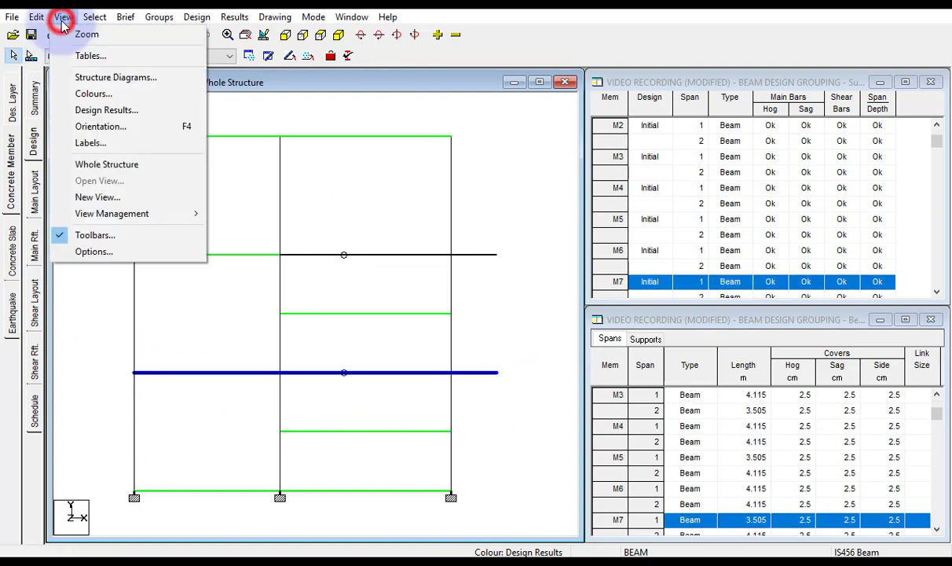
click(127, 198)
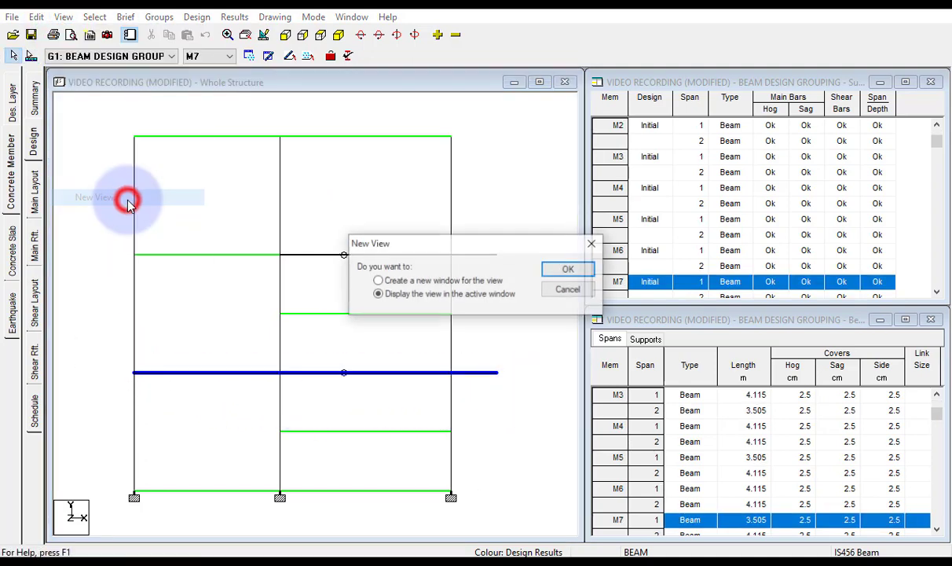
click(427, 281)
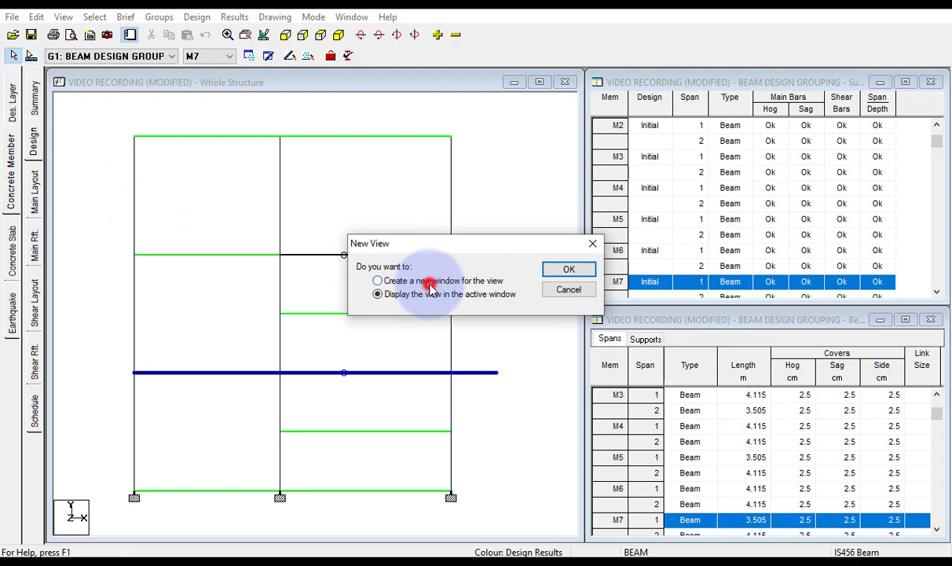
click(568, 269)
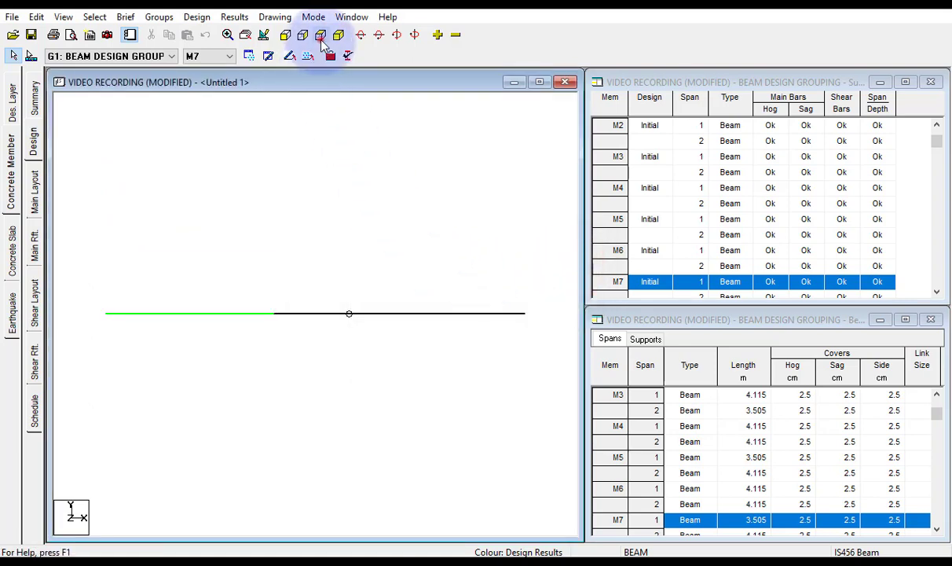
- Show the isolated floor beams in plan view and clear the selection of the beams
click(321, 35)
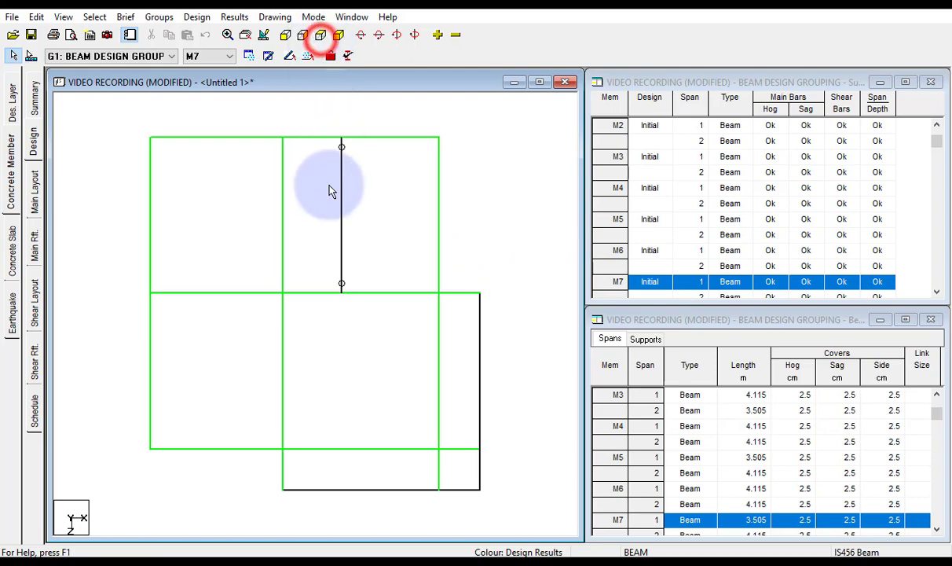
click(238, 213)
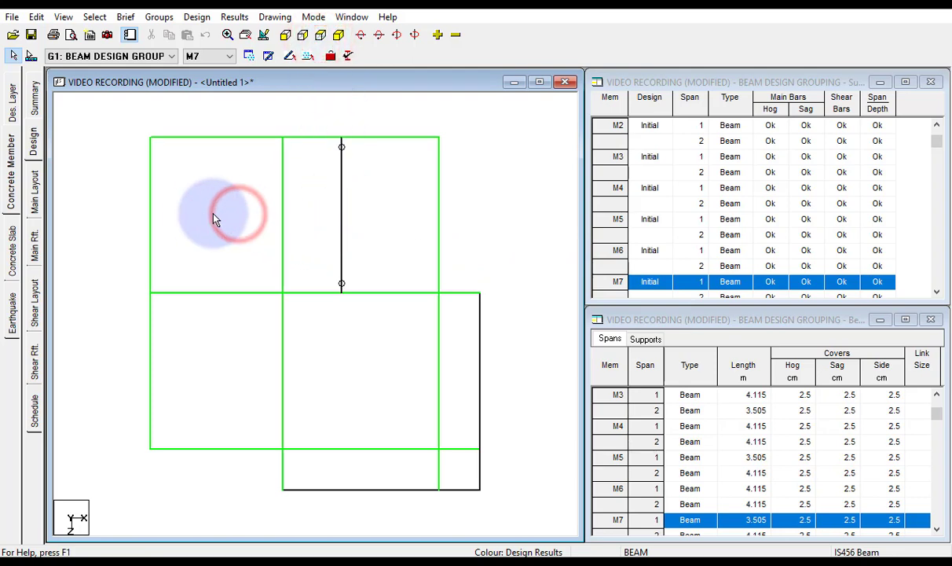
click(149, 193)
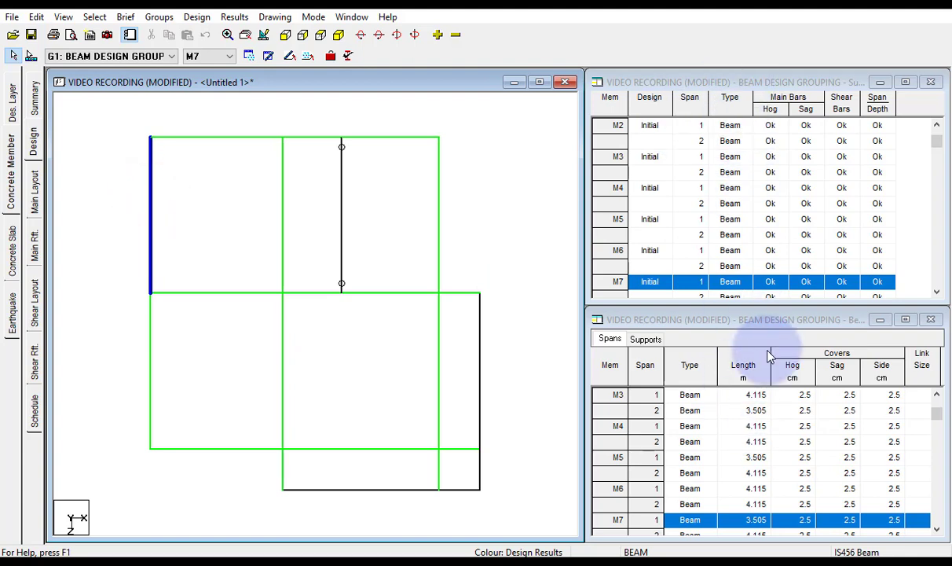
click(199, 224)
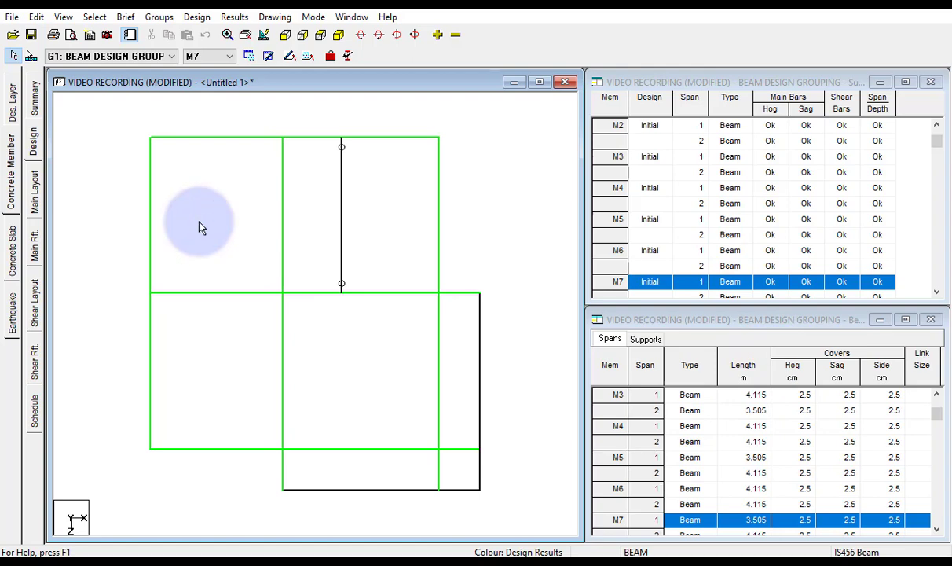
- Label the floor plan view with node numbers and element numbers
right_click(199, 227)
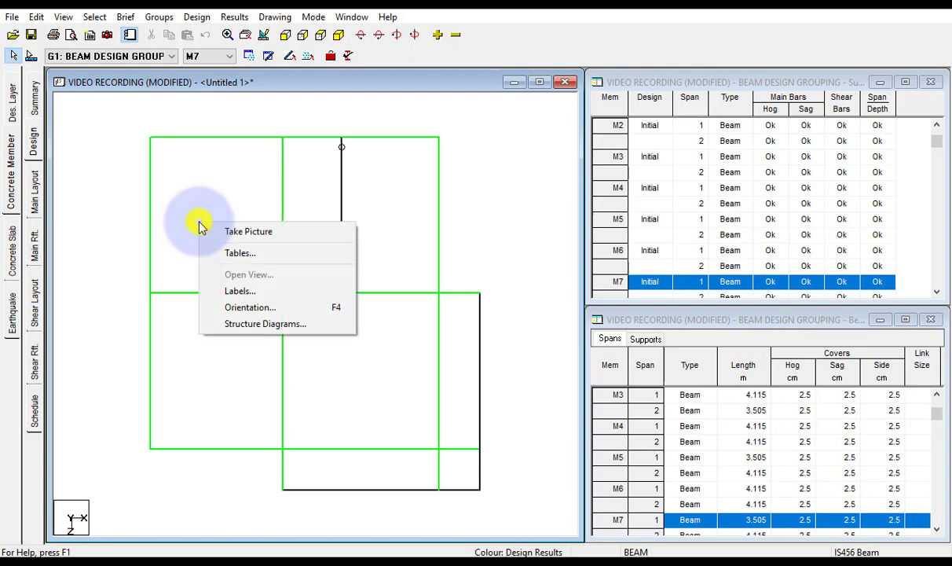
click(248, 291)
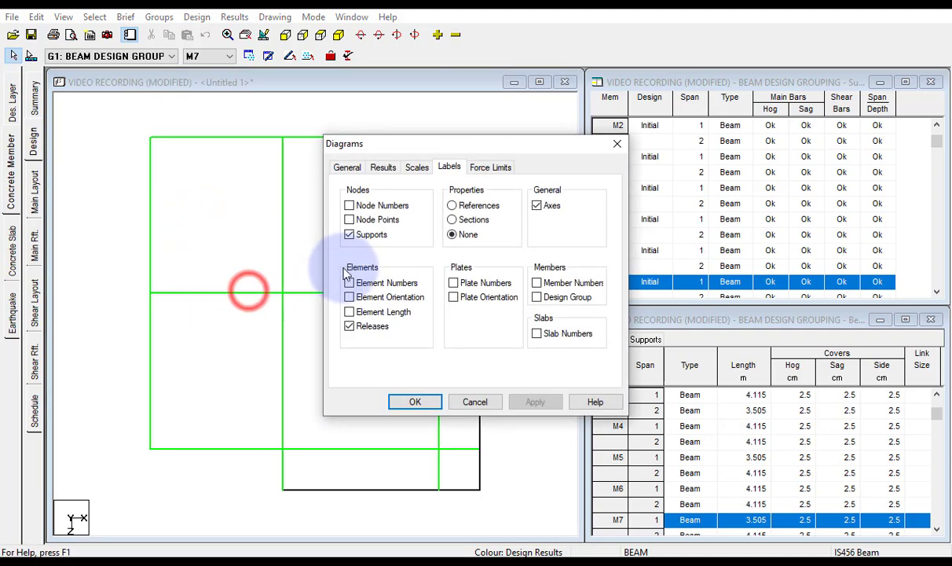
click(400, 215)
click(400, 214)
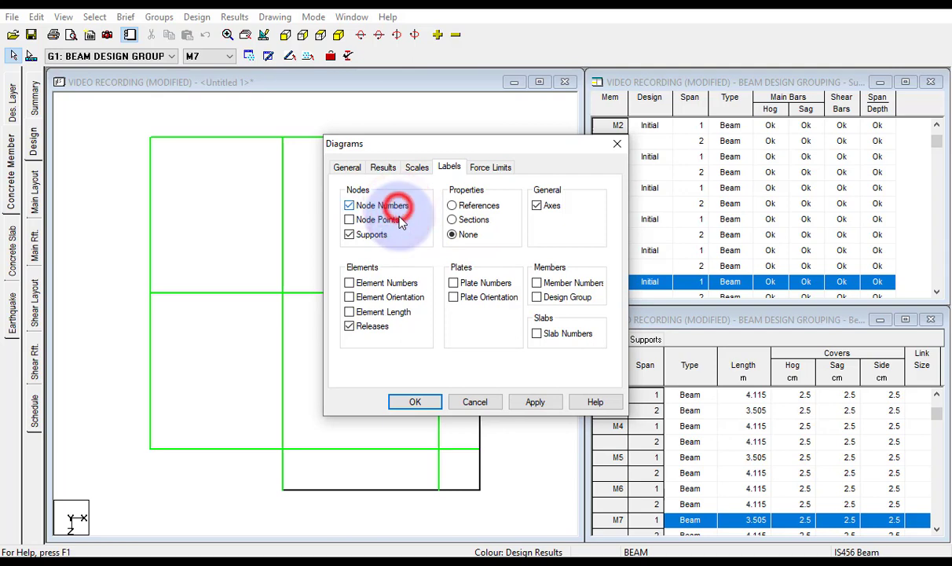
click(398, 284)
click(531, 402)
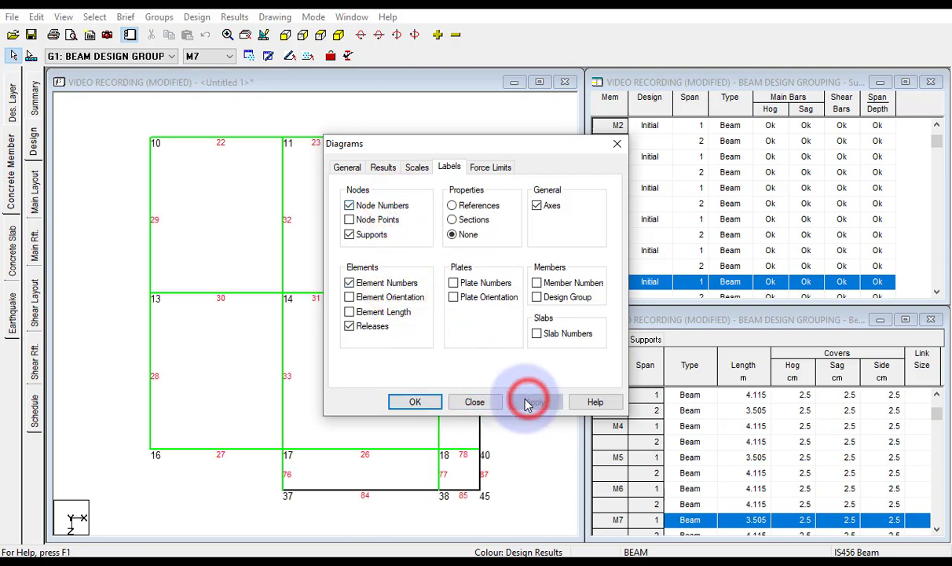
click(425, 403)
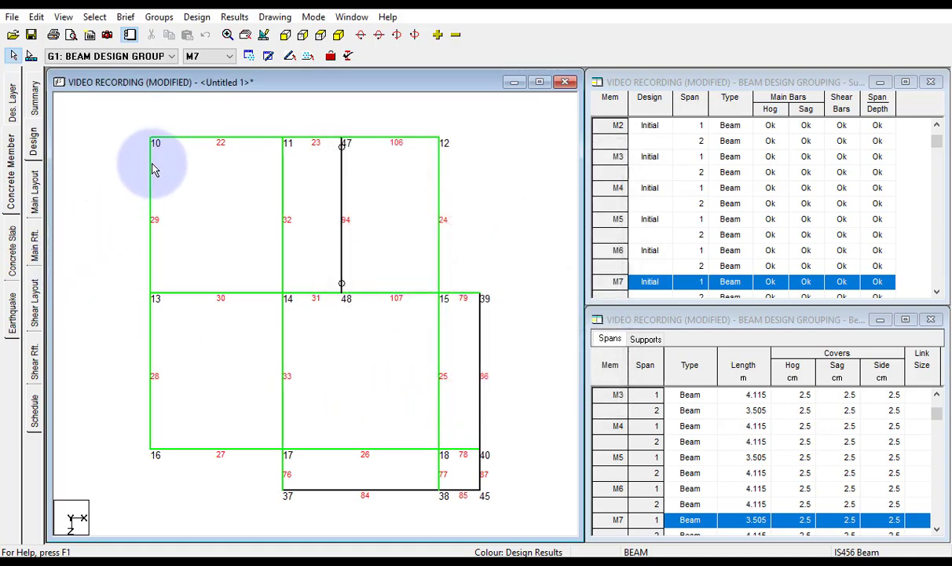
right_click(153, 238)
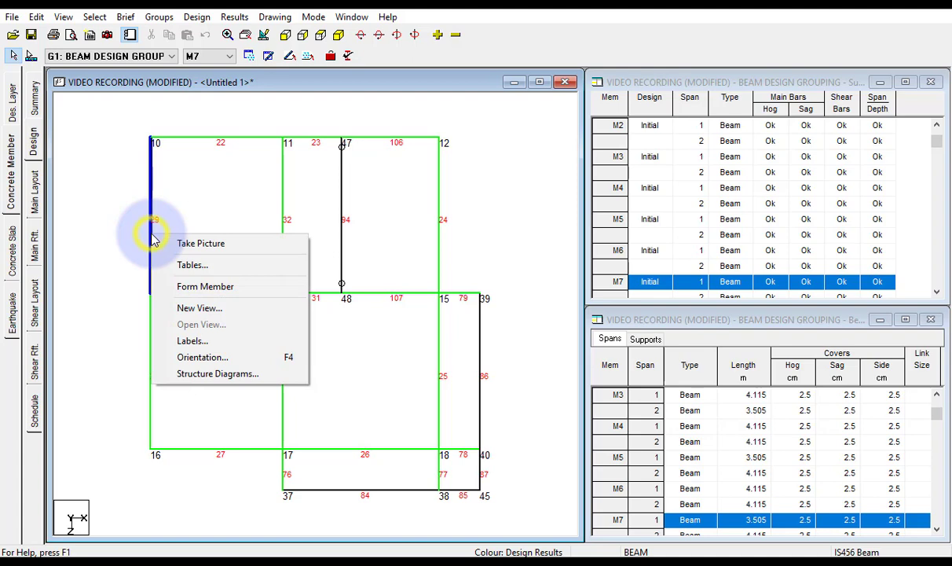
click(217, 205)
click(151, 186)
click(149, 189)
click(150, 188)
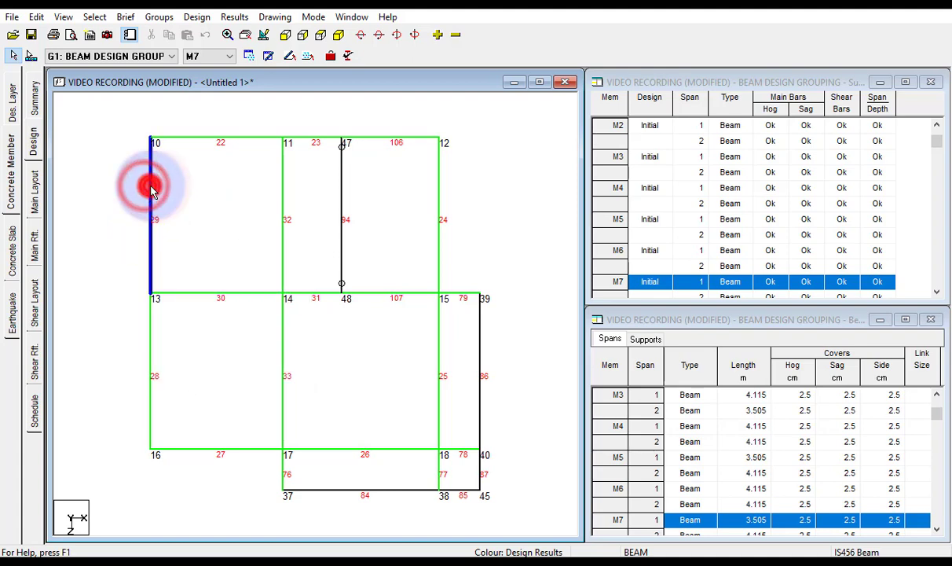
- Examine the main reinforcement layouts of beams M10, M7, M12 and M11, and move M10's section cut to about 1.86 m
click(37, 198)
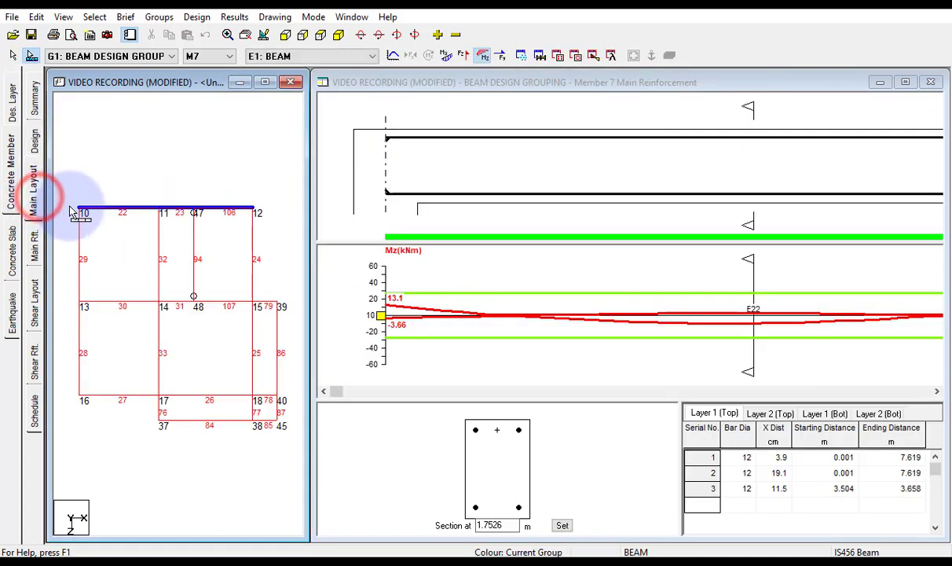
click(79, 241)
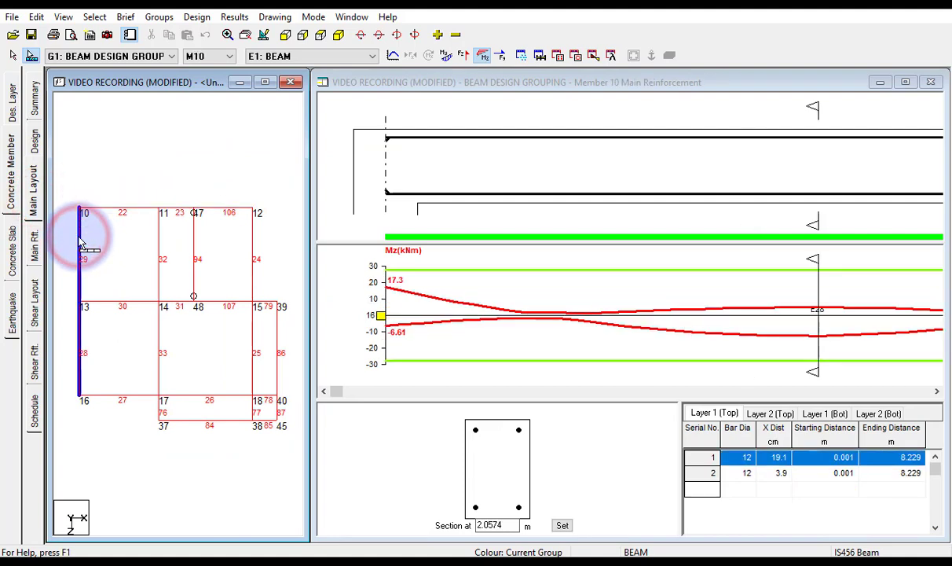
click(104, 211)
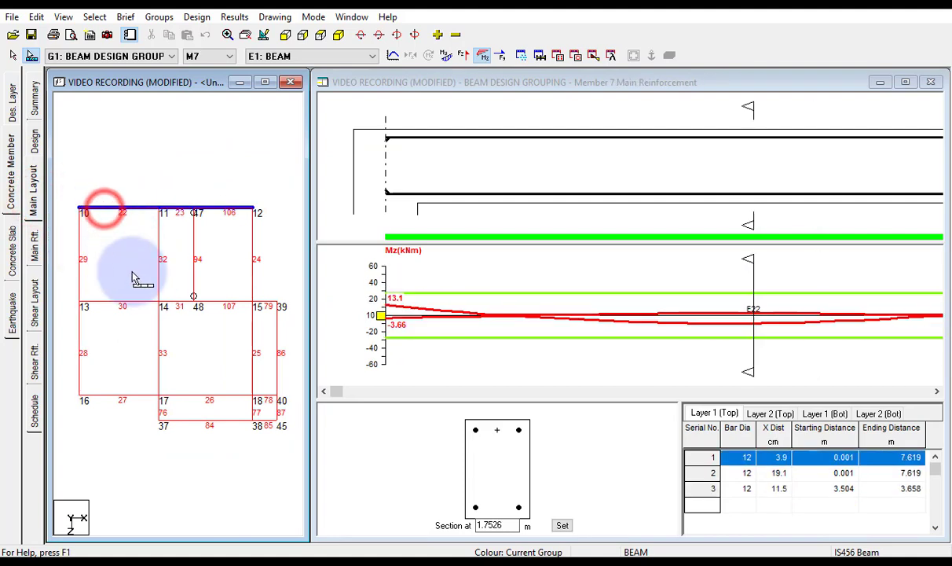
click(157, 273)
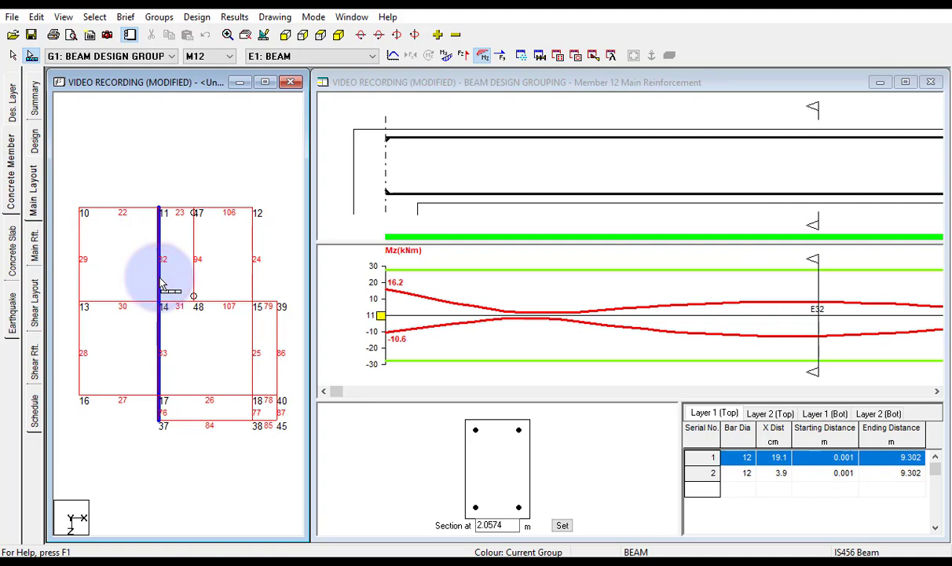
click(105, 306)
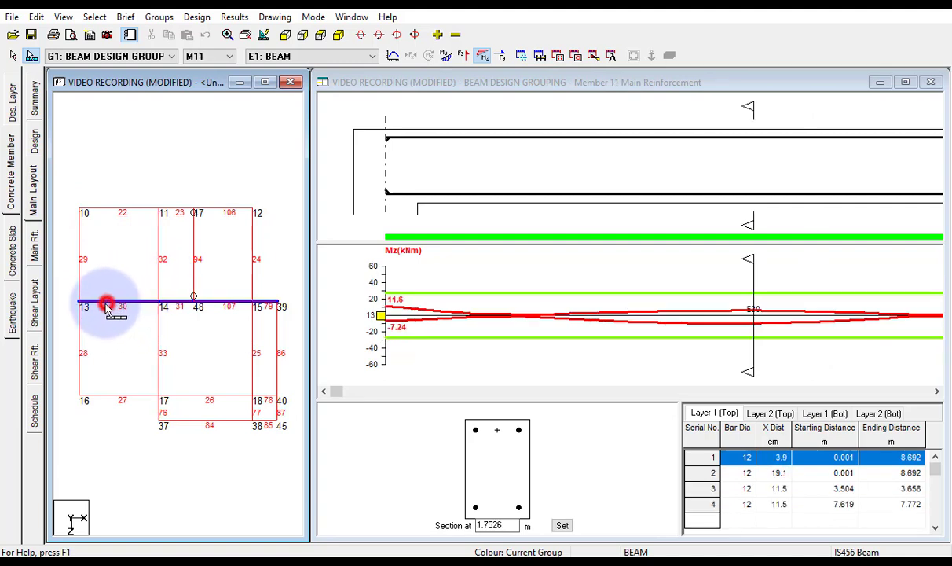
click(80, 281)
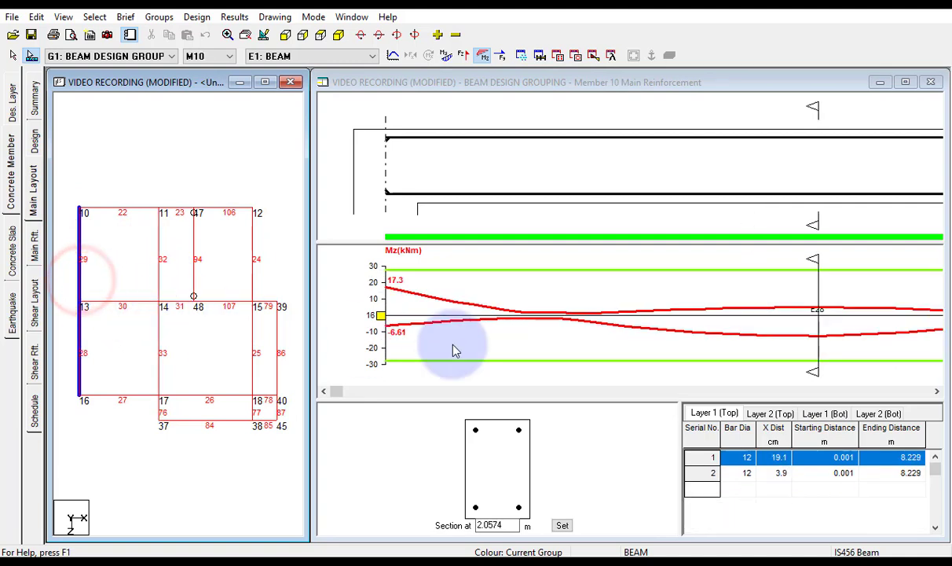
mouse_move(814, 260)
mouse_down()
mouse_move(422, 271)
mouse_move(771, 260)
mouse_up()
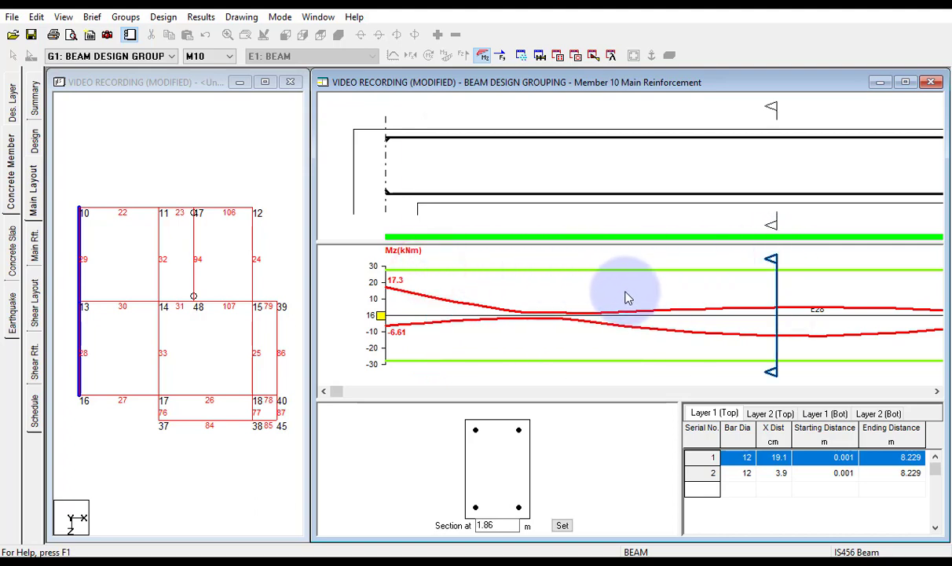
- Inspect beam M11's main reinforcement by moving its section cut along the first span and past node 14 to about 3.85 m
click(139, 302)
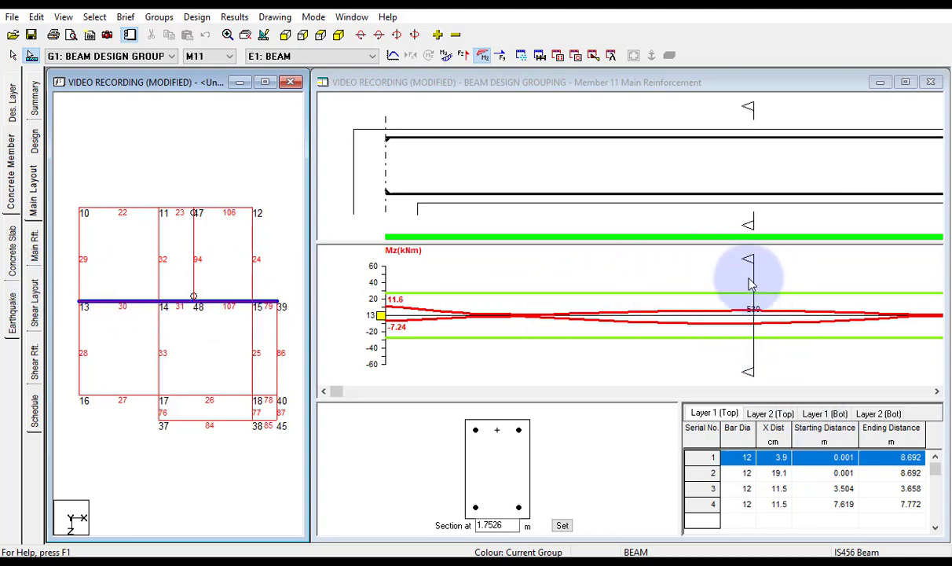
mouse_move(752, 271)
mouse_down()
mouse_move(436, 276)
mouse_move(435, 289)
mouse_up()
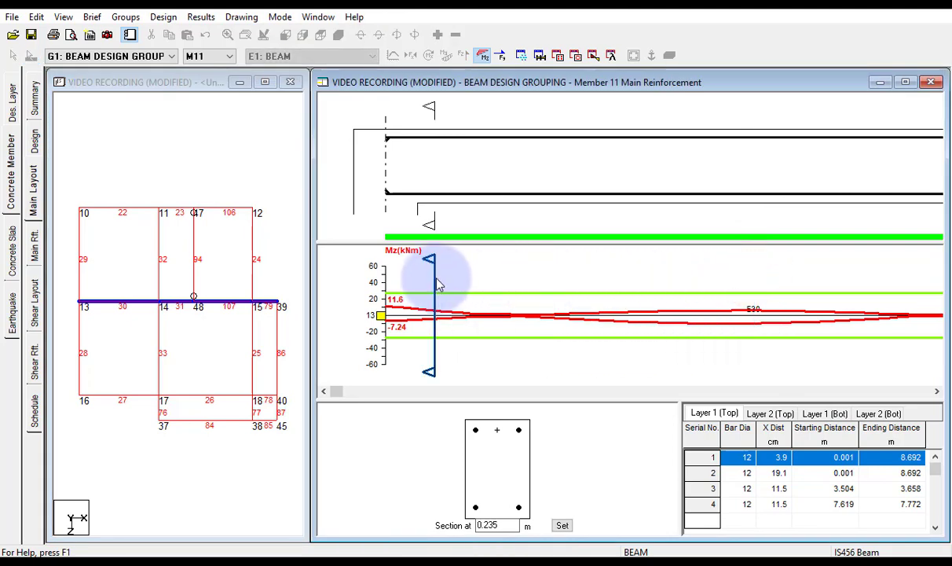
drag(432, 269, 779, 268)
drag(336, 392, 515, 392)
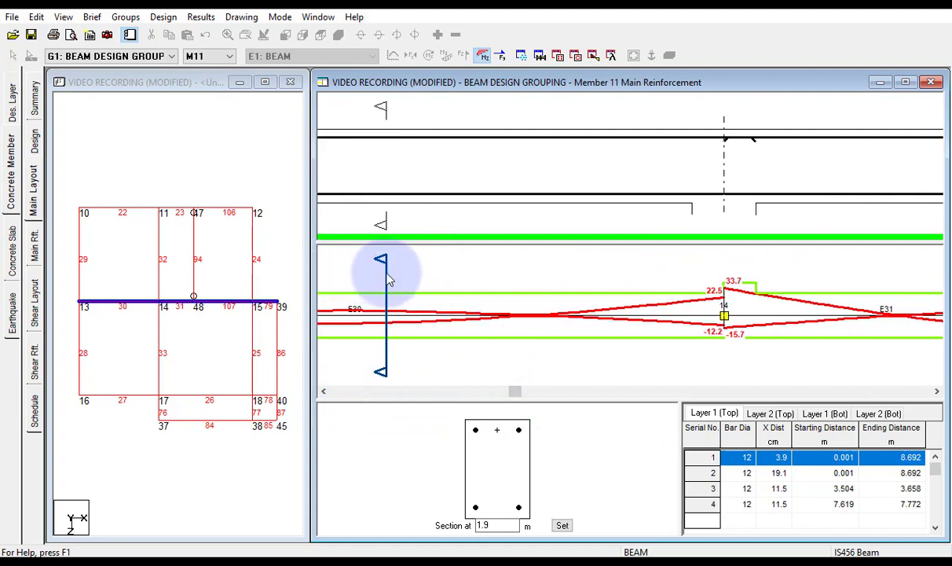
mouse_move(383, 271)
mouse_down()
mouse_move(775, 276)
mouse_move(778, 288)
mouse_up()
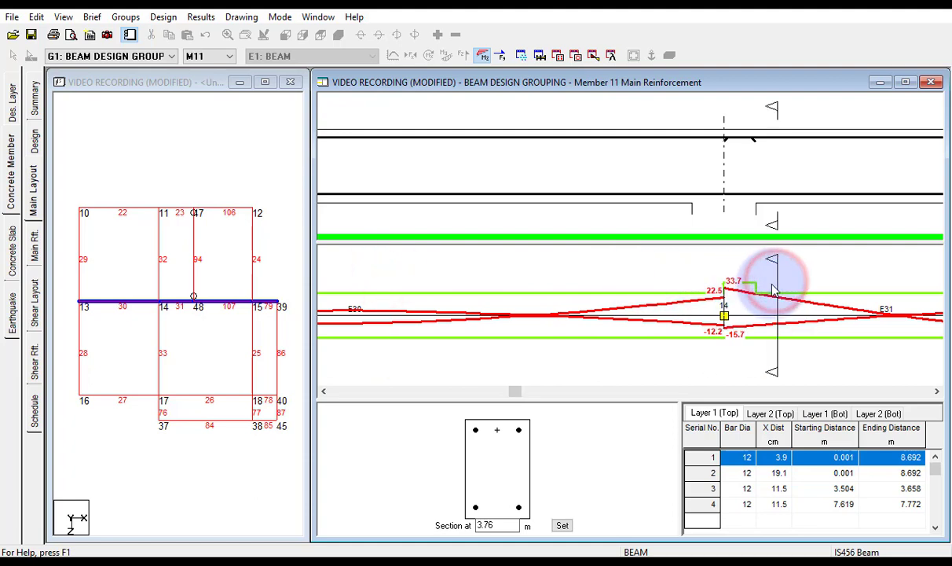
mouse_move(773, 270)
mouse_down()
mouse_move(697, 271)
mouse_move(792, 281)
mouse_up()
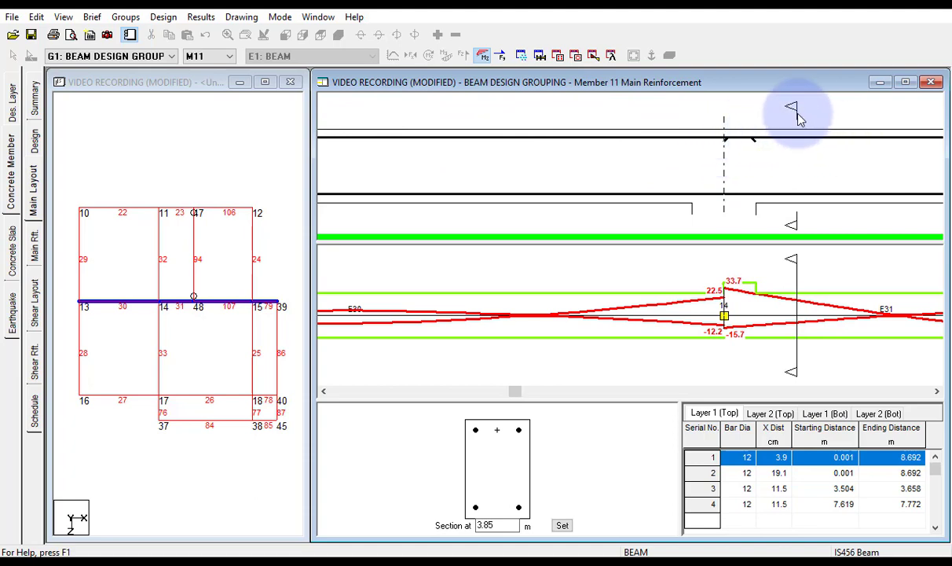
- Move beam M11's section cut back to about 2.48 m and examine the moment envelope around node 15 and the cantilever end
drag(797, 271, 503, 291)
drag(514, 391, 923, 386)
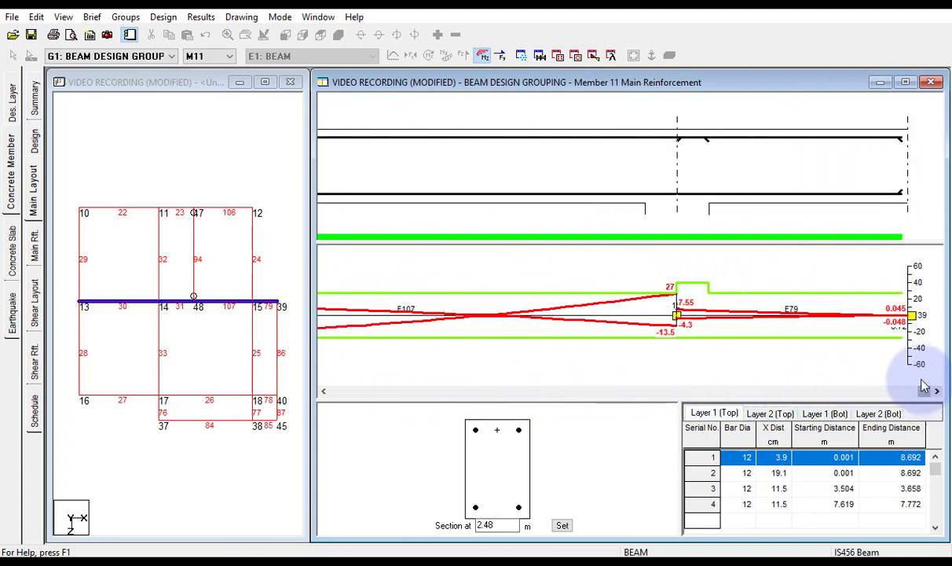
click(750, 261)
click(683, 280)
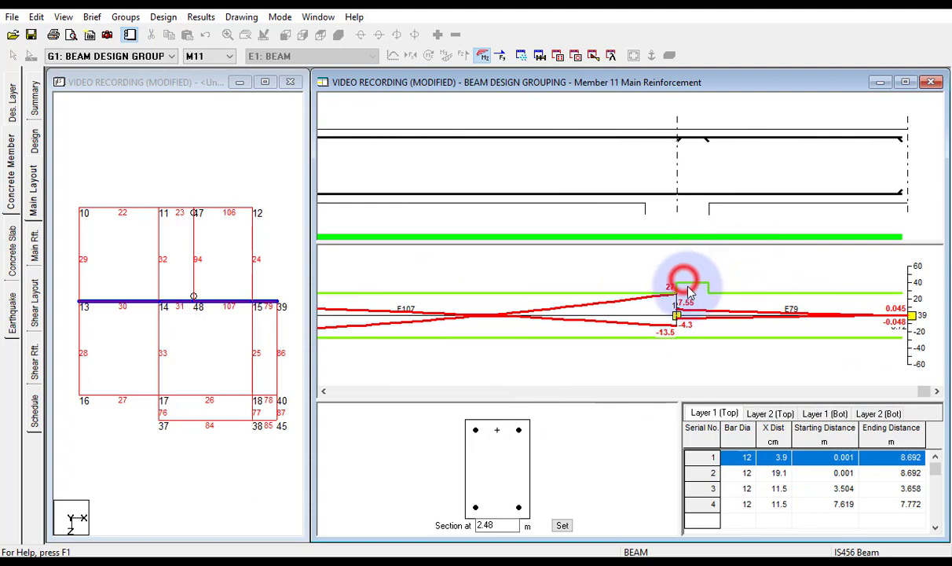
click(705, 327)
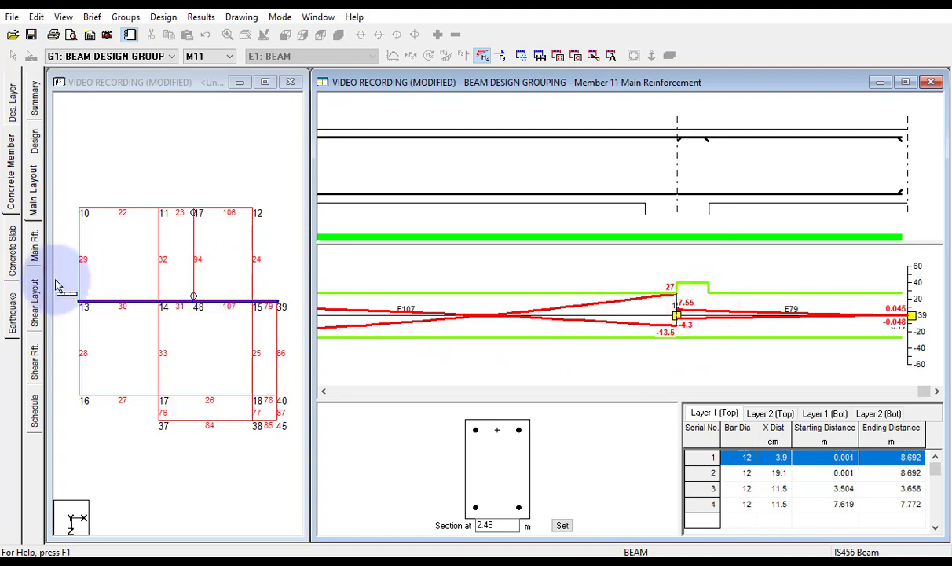
- Look up beams M10 and M11 in the main reinforcement tables, selecting them in the plan and ending on M10
click(35, 247)
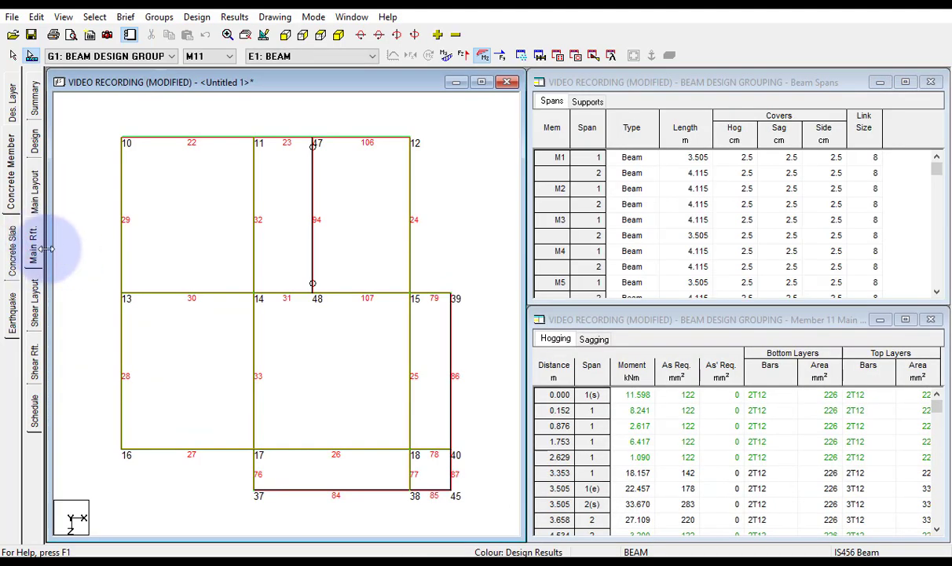
click(121, 260)
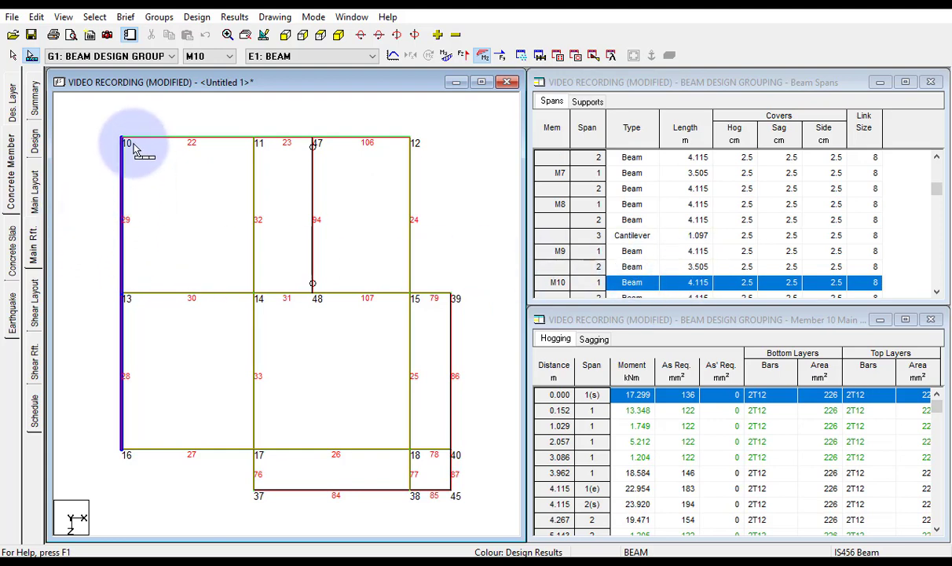
scroll(659, 261, down, 1)
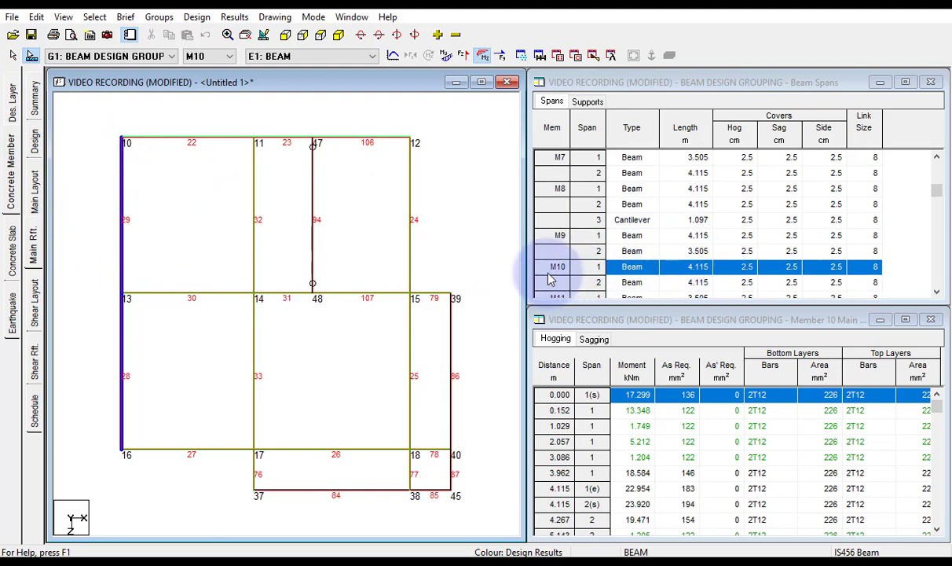
click(217, 293)
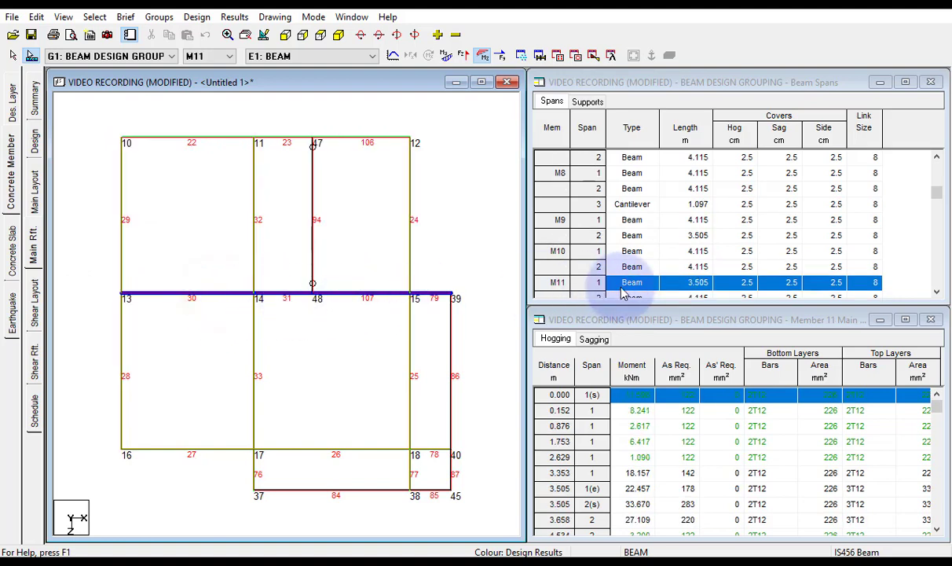
click(124, 187)
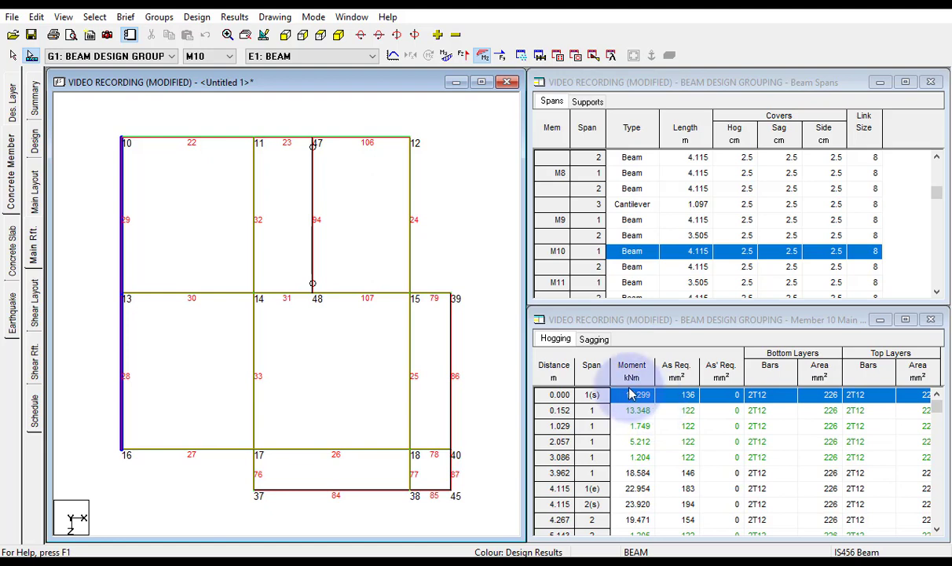
- Review M10's sagging and hogging reinforcement tables, reading the hogging rows at 0.000 m and 3.962 m
click(591, 339)
click(558, 339)
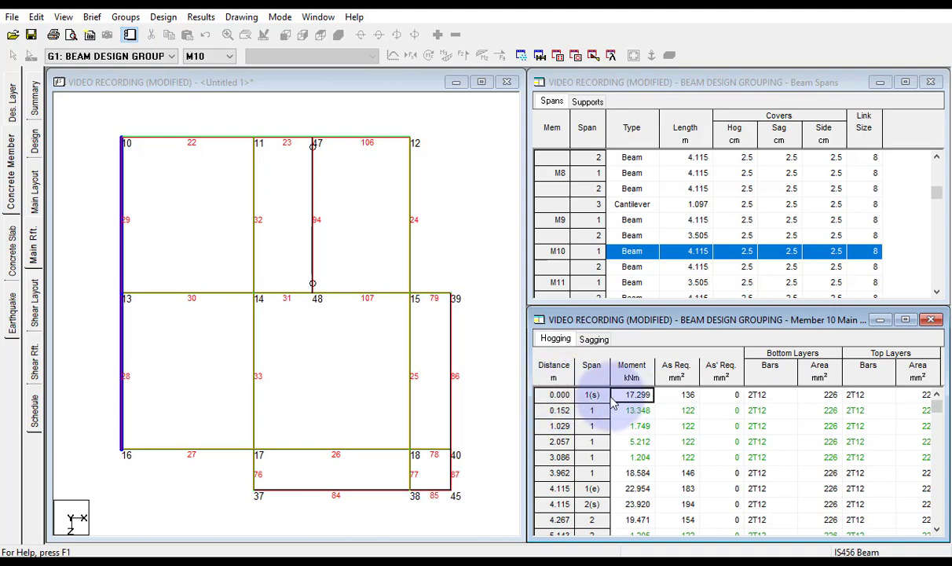
click(555, 395)
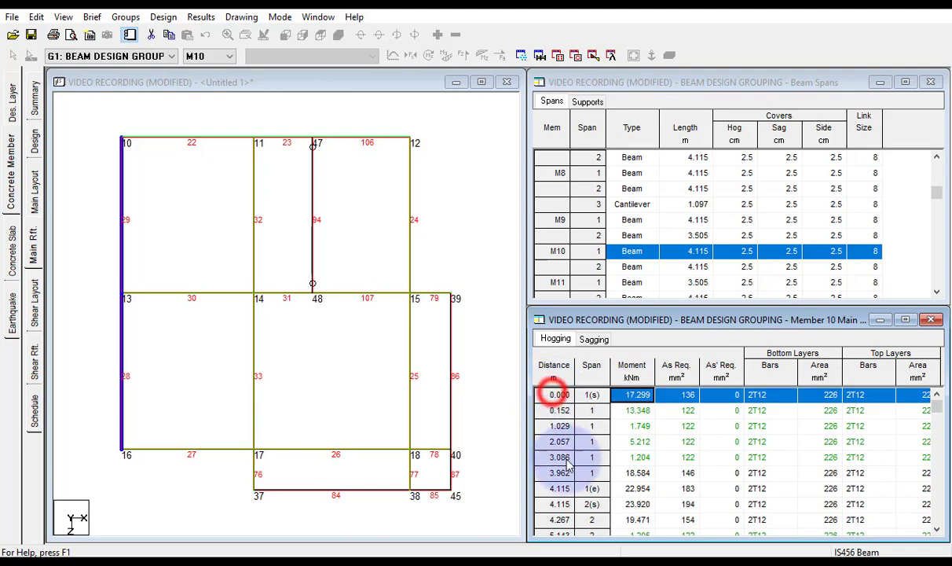
click(564, 473)
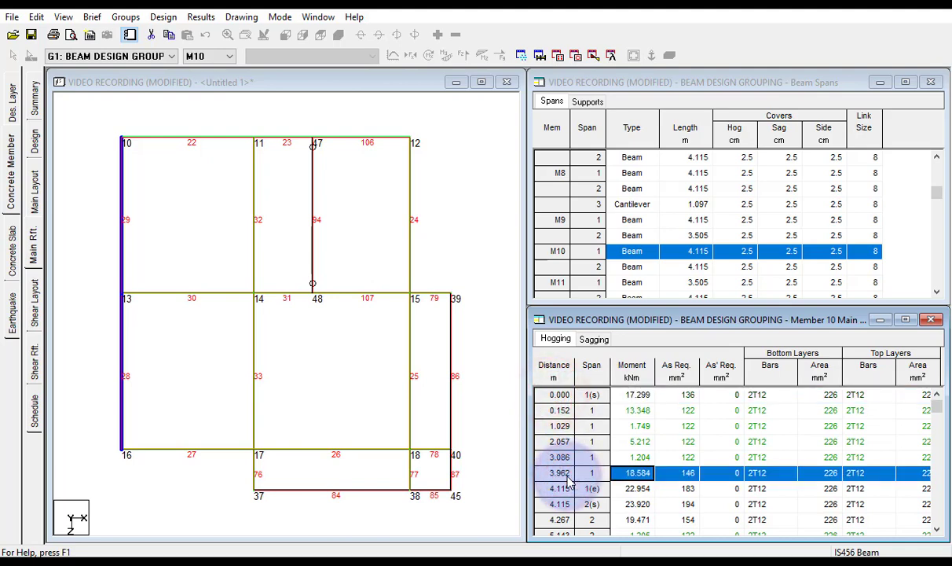
scroll(567, 483, down, 1)
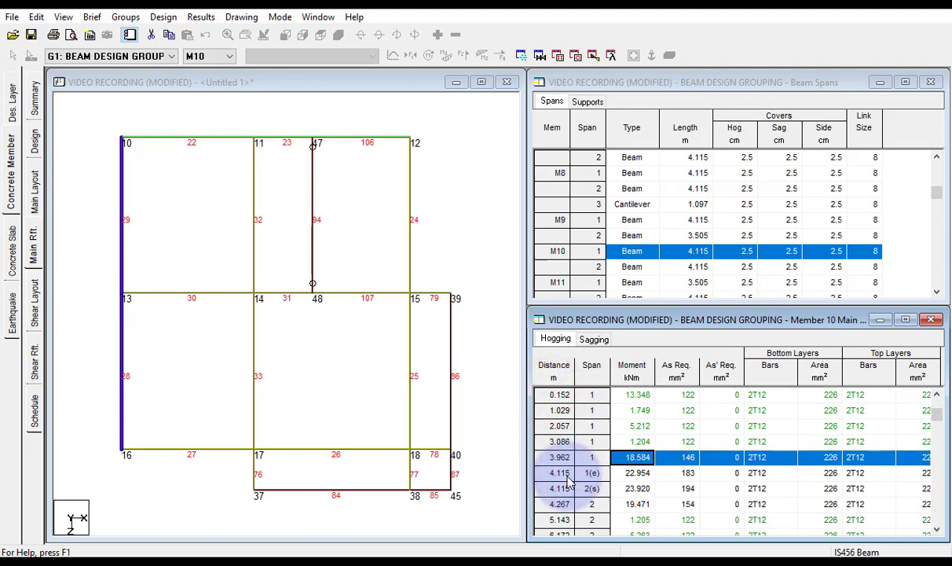
- Read M10's hogging reinforcement rows through both spans, from the start of span 1 to the end of span 2
scroll(569, 483, down, 5)
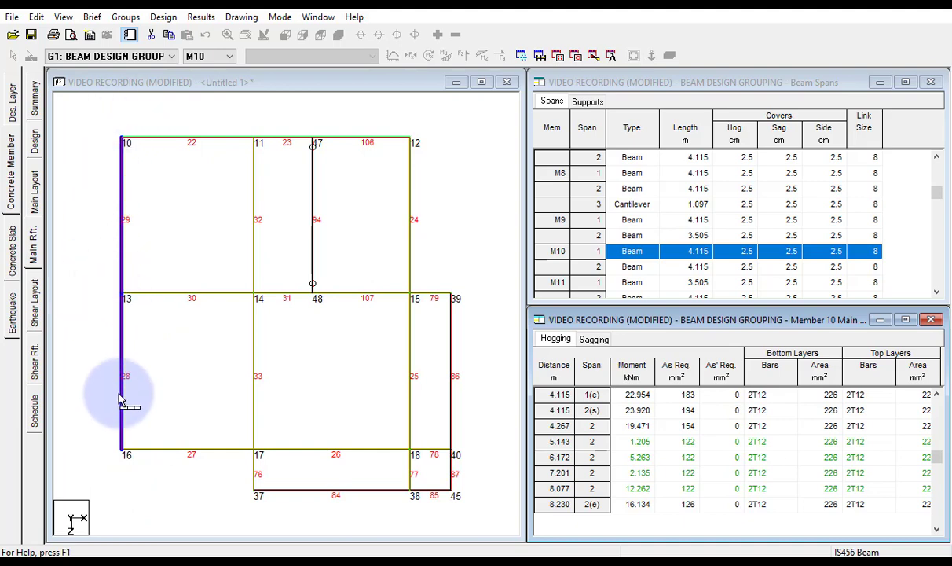
scroll(643, 477, up, 5)
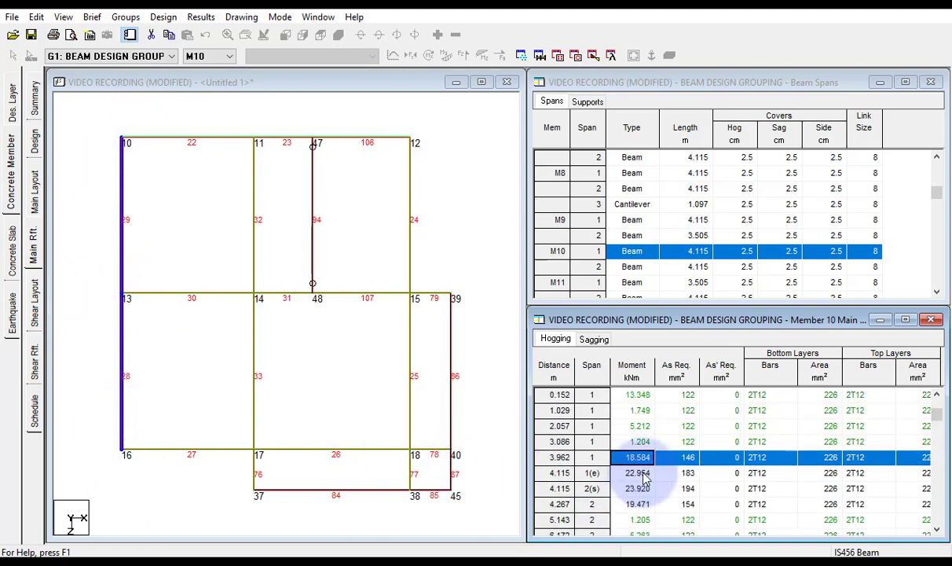
scroll(643, 477, up, 1)
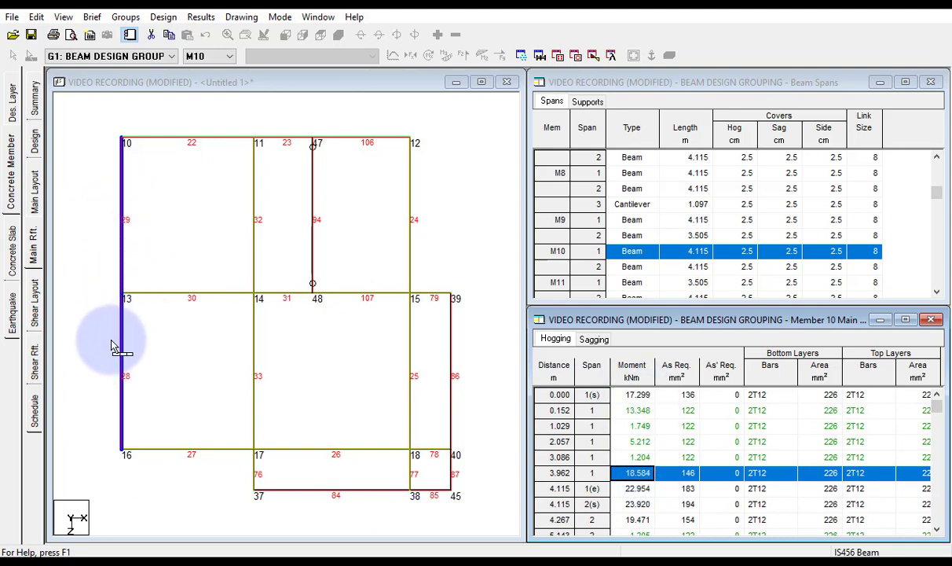
- Compare M10's sagging reinforcement with the hogging table, checking the sagging row at 2.057 m and ending on the hogging table
click(594, 340)
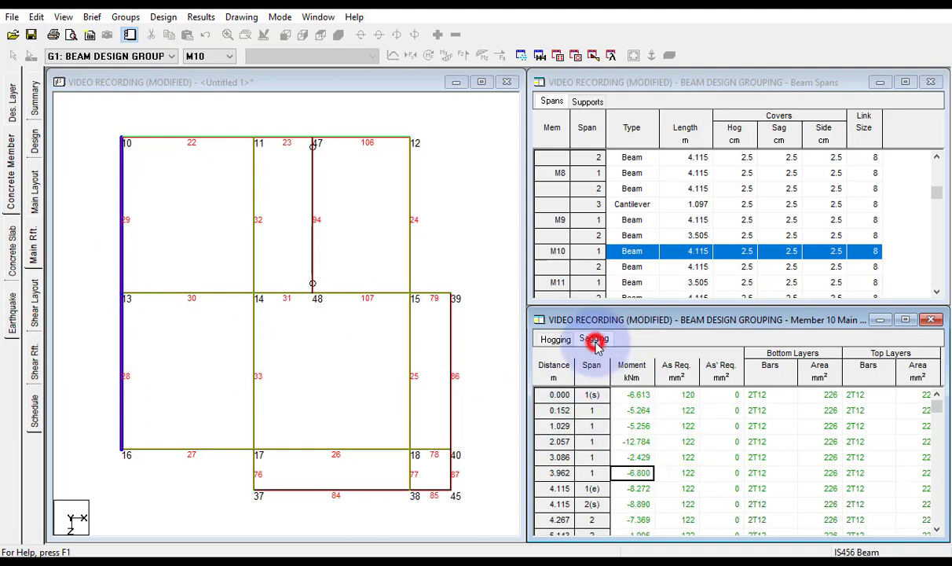
click(556, 338)
click(597, 341)
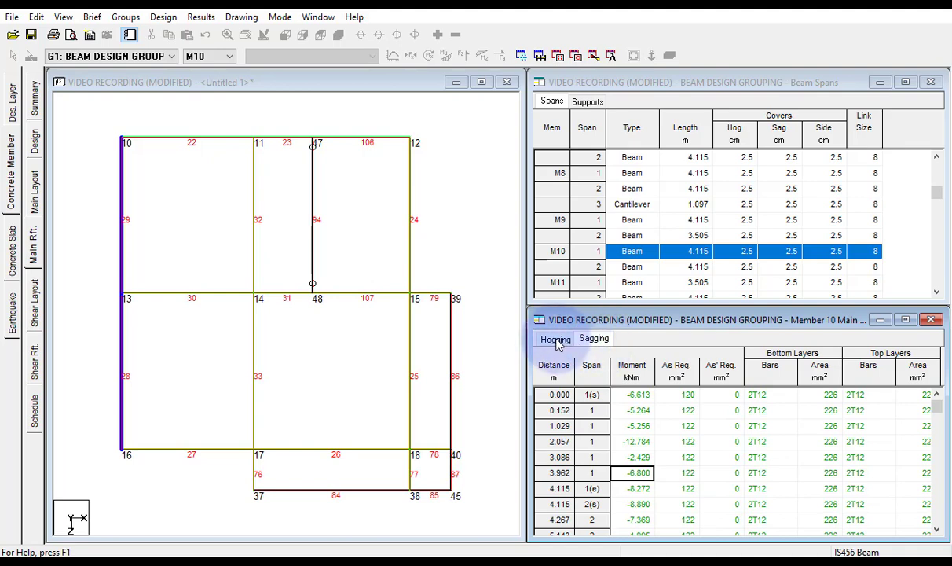
click(640, 441)
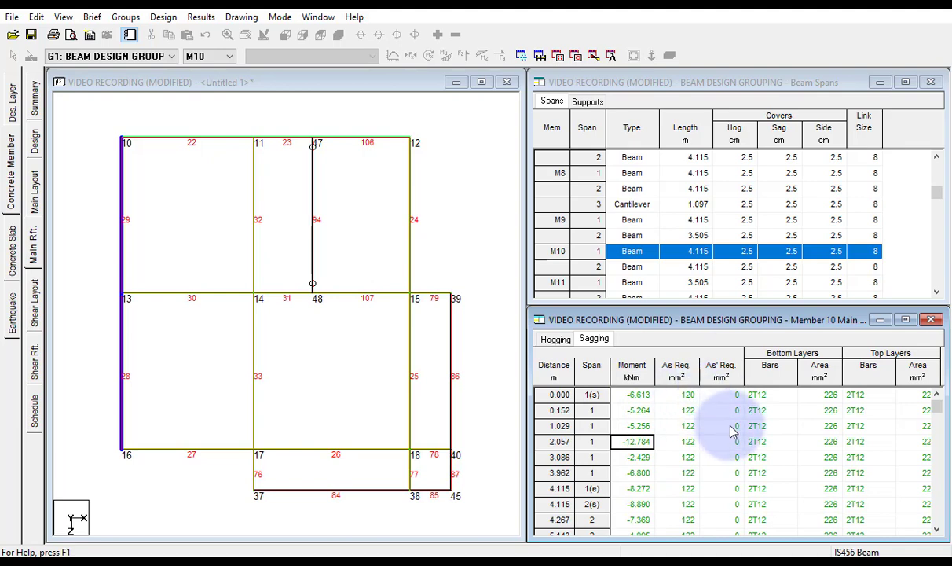
scroll(733, 431, down, 5)
scroll(733, 431, up, 5)
click(555, 338)
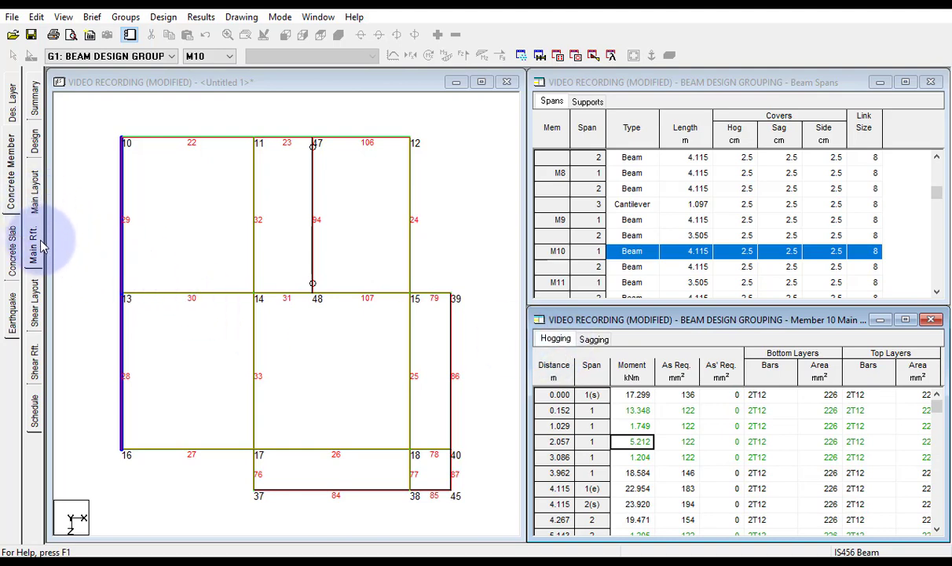
- View M10's shear layout, shear reinforcement and bar schedule
click(34, 287)
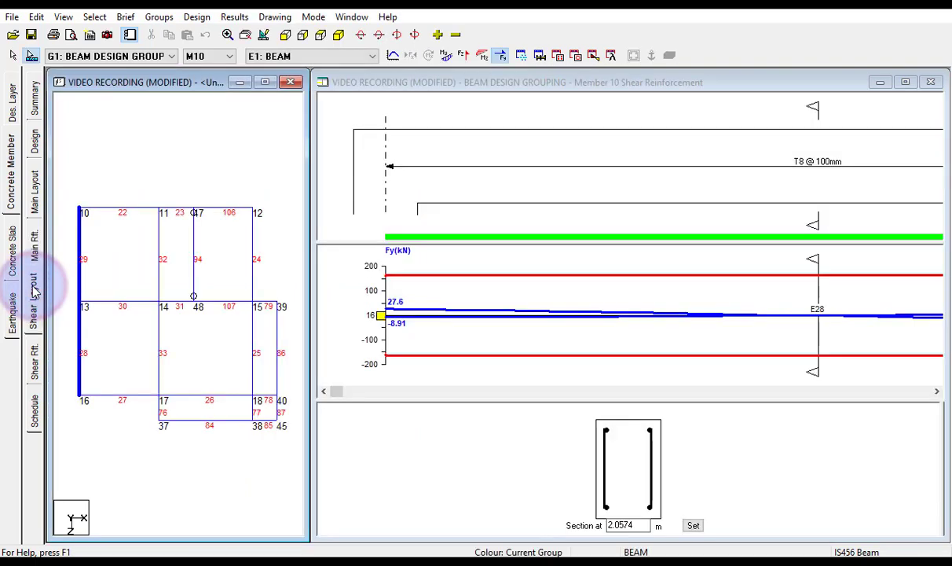
click(37, 359)
click(36, 400)
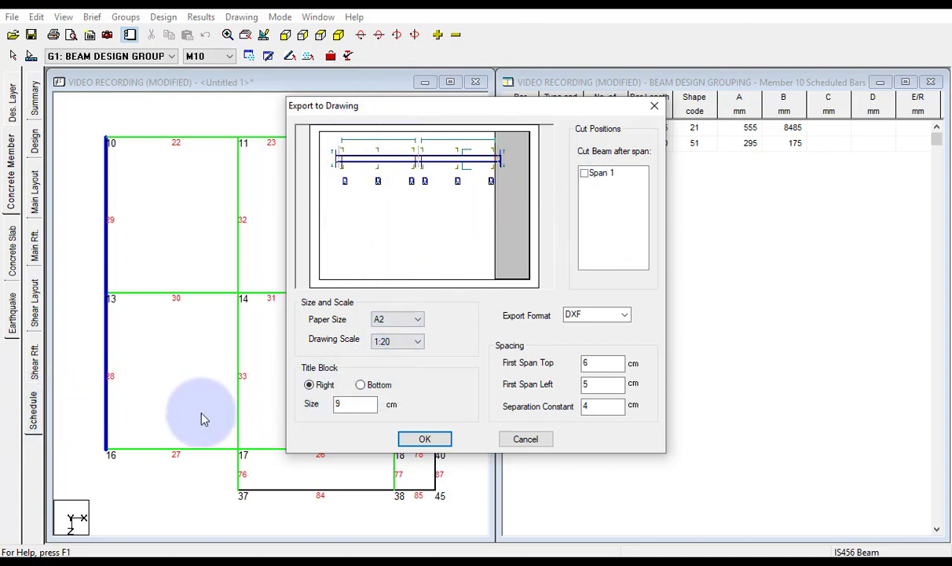
- Set M10's drawing export to DXF, go through its spacing and title block settings, and cancel at the file save
click(623, 314)
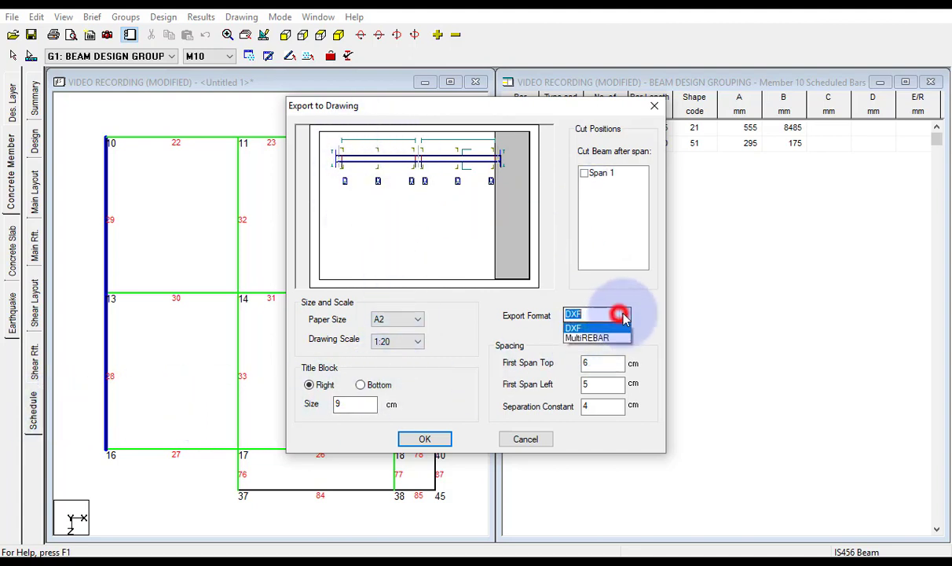
click(579, 327)
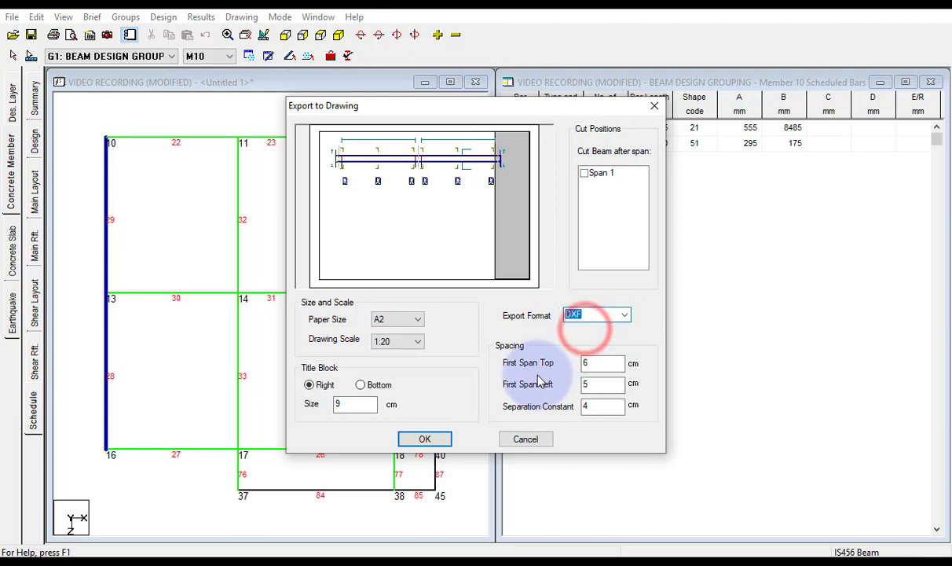
click(593, 362)
double_click(595, 384)
click(597, 407)
click(329, 406)
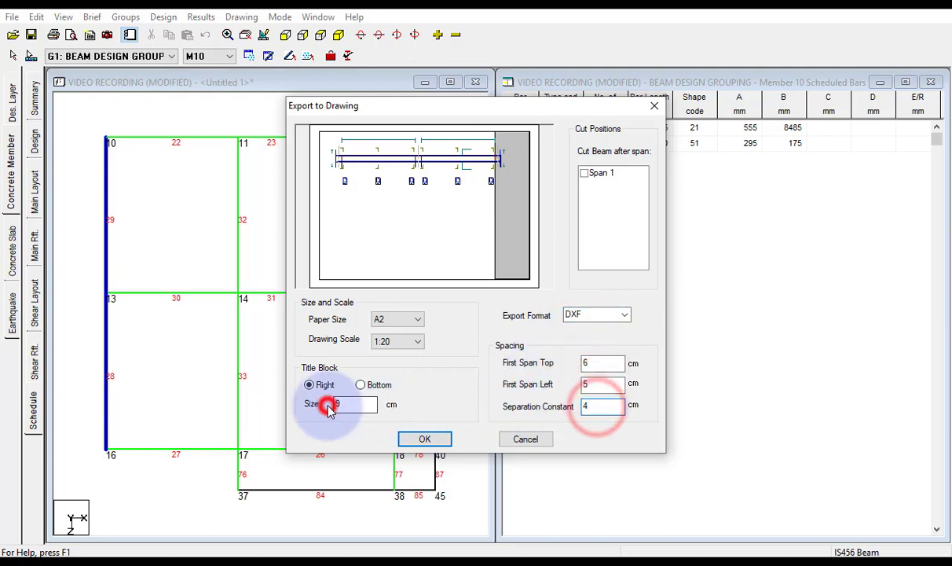
click(423, 439)
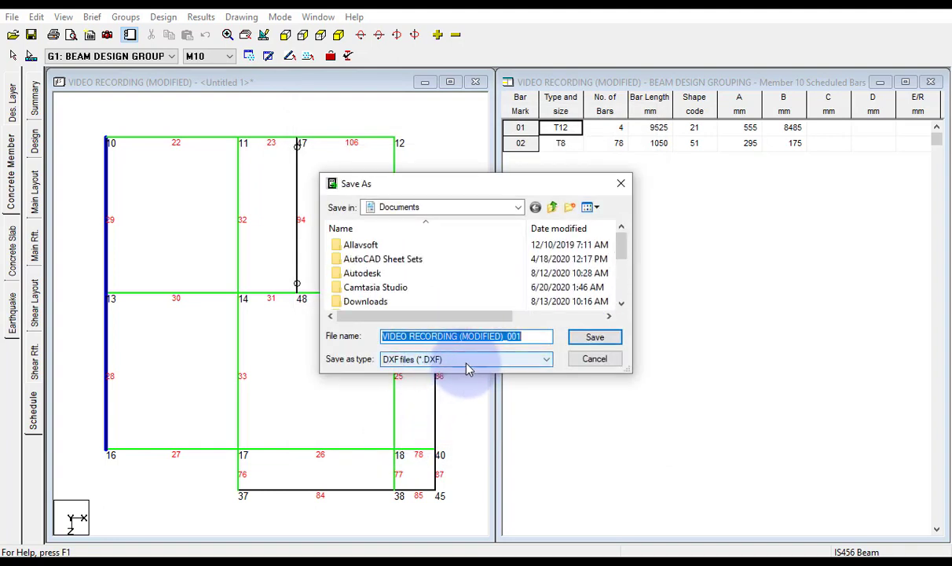
click(594, 358)
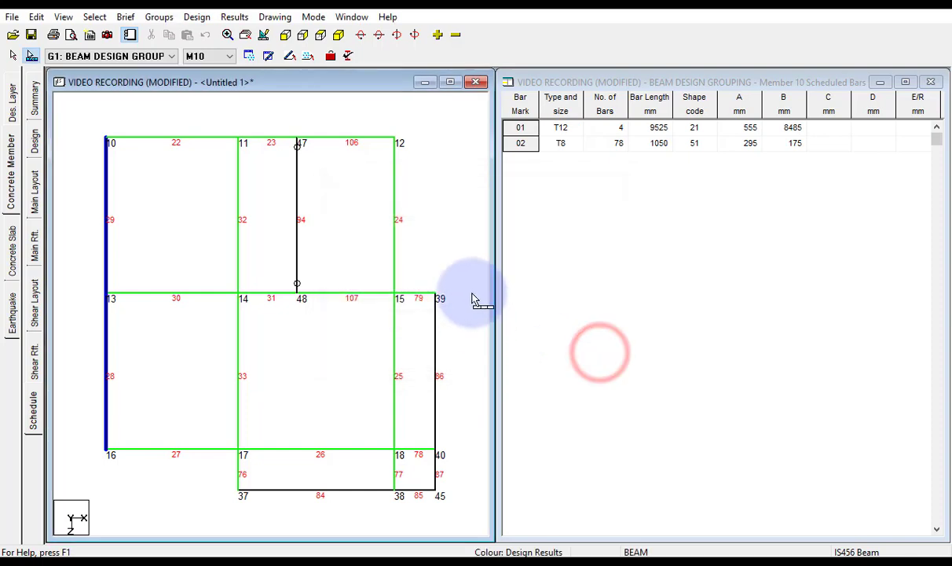
- Return to M10's main reinforcement tables and read the hogging rows from 1.029 m to 3.962 m
click(33, 184)
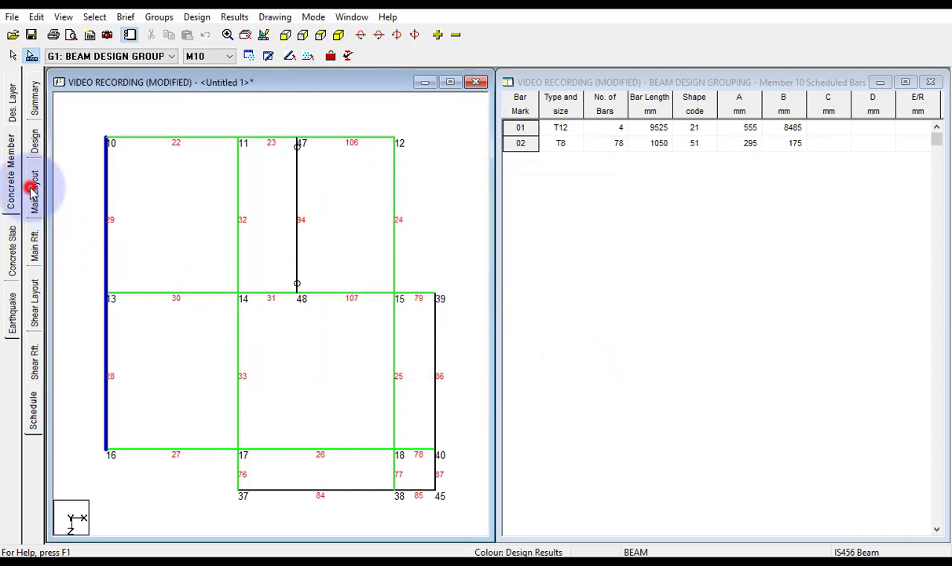
click(37, 247)
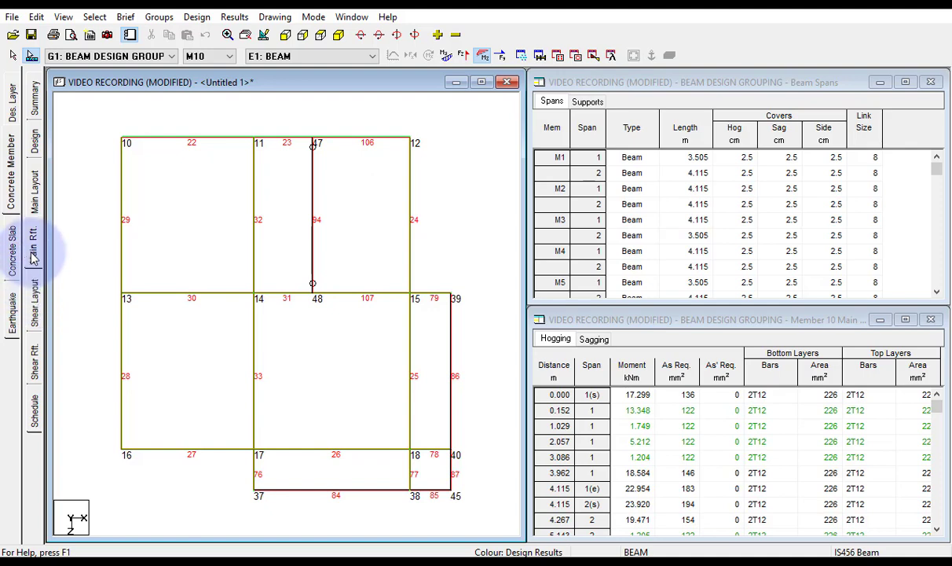
click(33, 247)
click(569, 425)
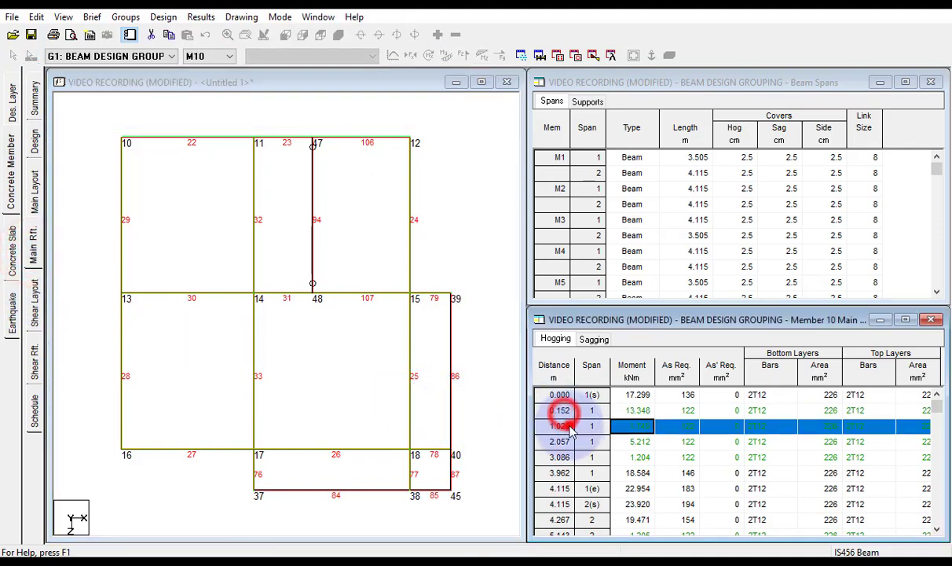
click(566, 442)
click(569, 456)
click(571, 469)
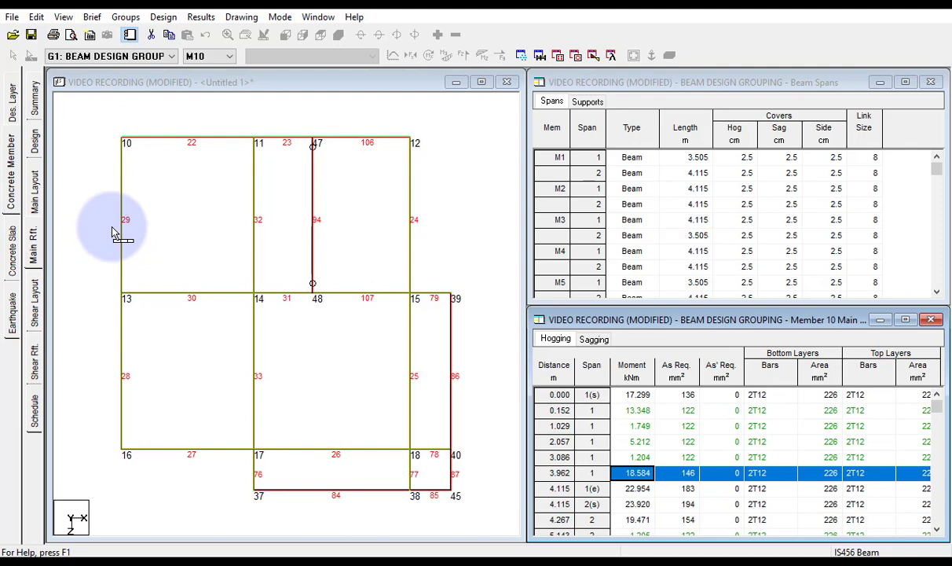
- Check the available design groups and keep G1, the beam design group, active
click(11, 192)
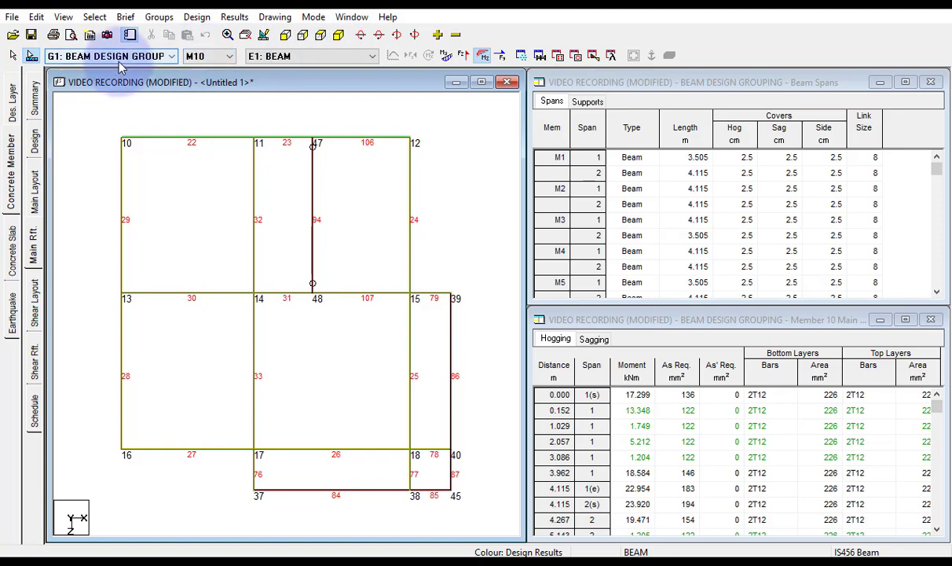
click(120, 60)
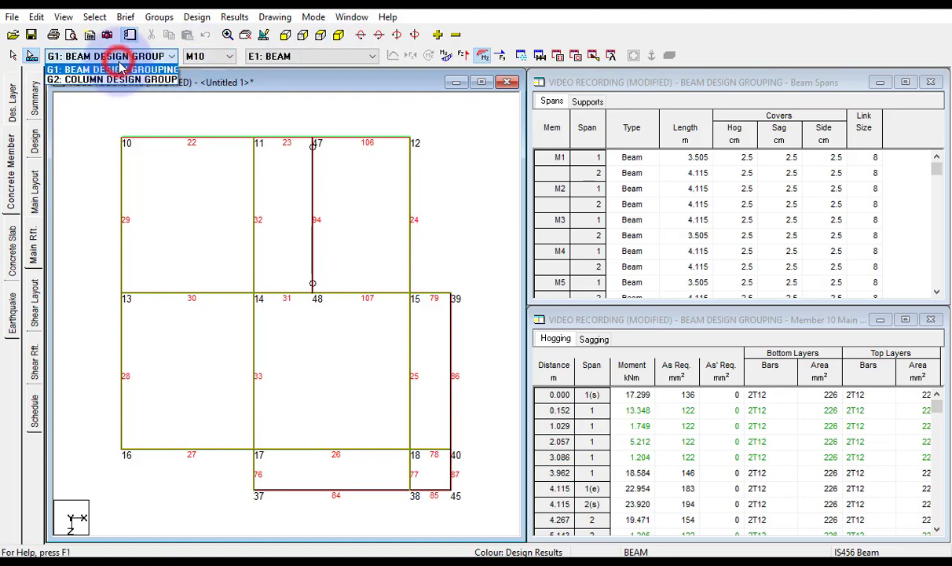
click(122, 69)
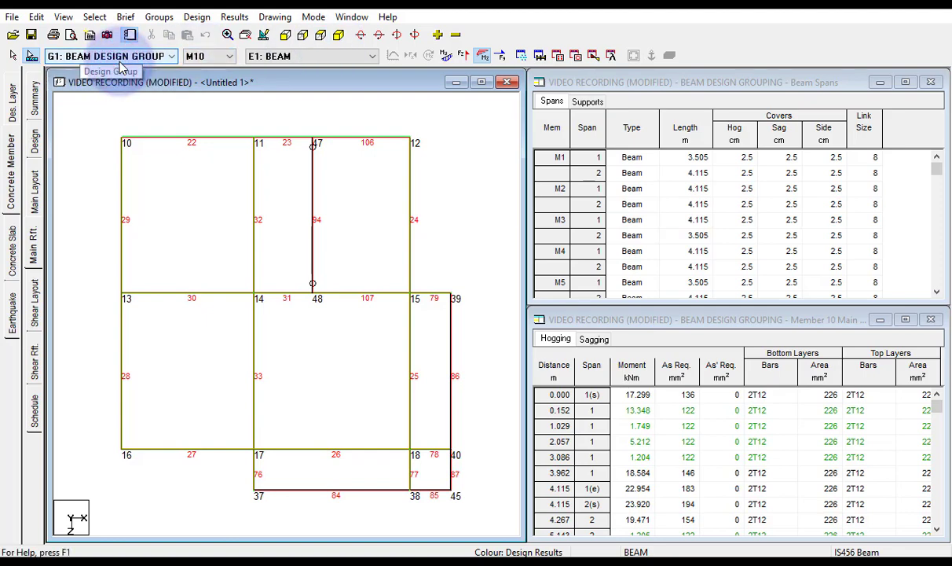